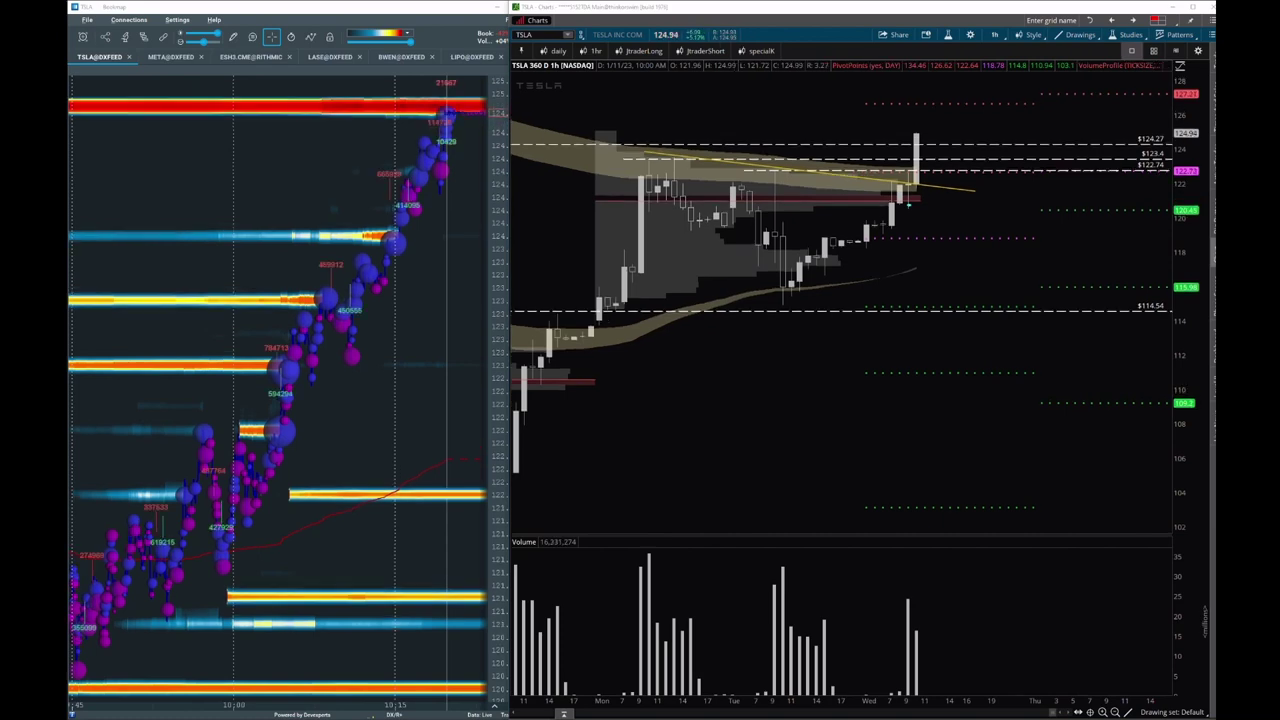
Examine the TSLA order-book heatmap from the 9:30 open to about 10:10 alongside the one-minute chart
key(alt+Tab)
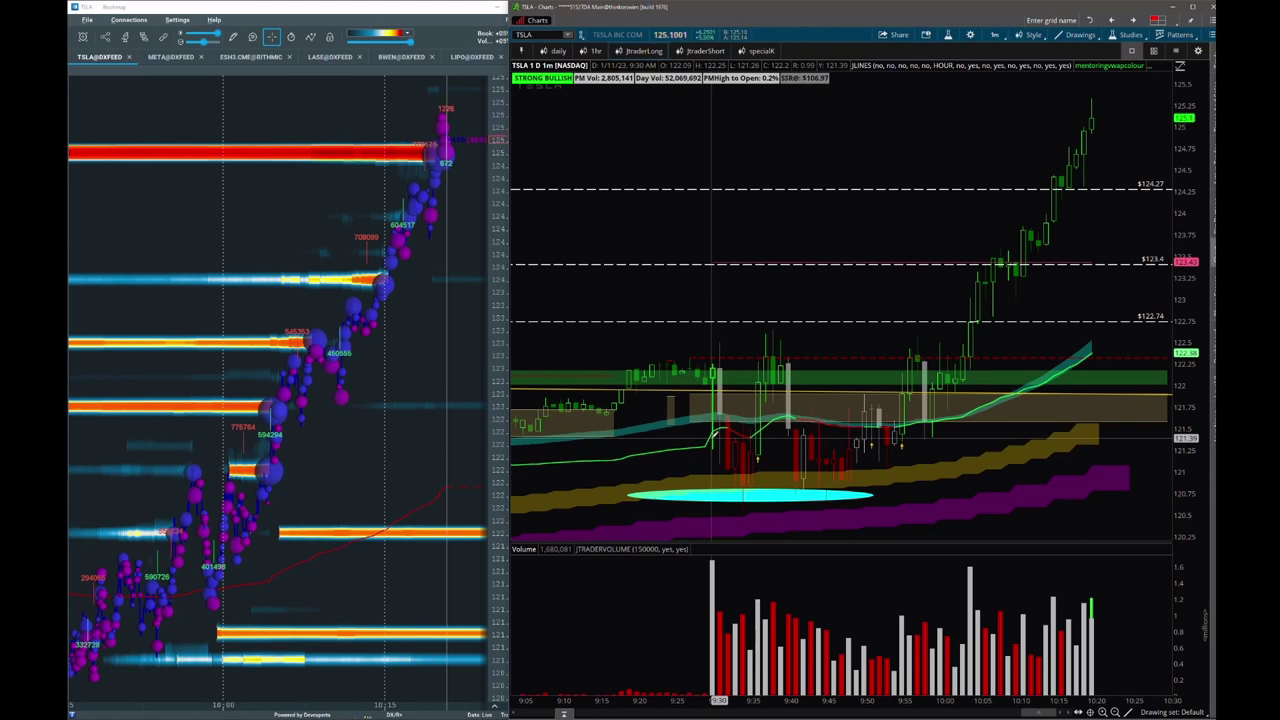
scroll(207, 467, down, 3)
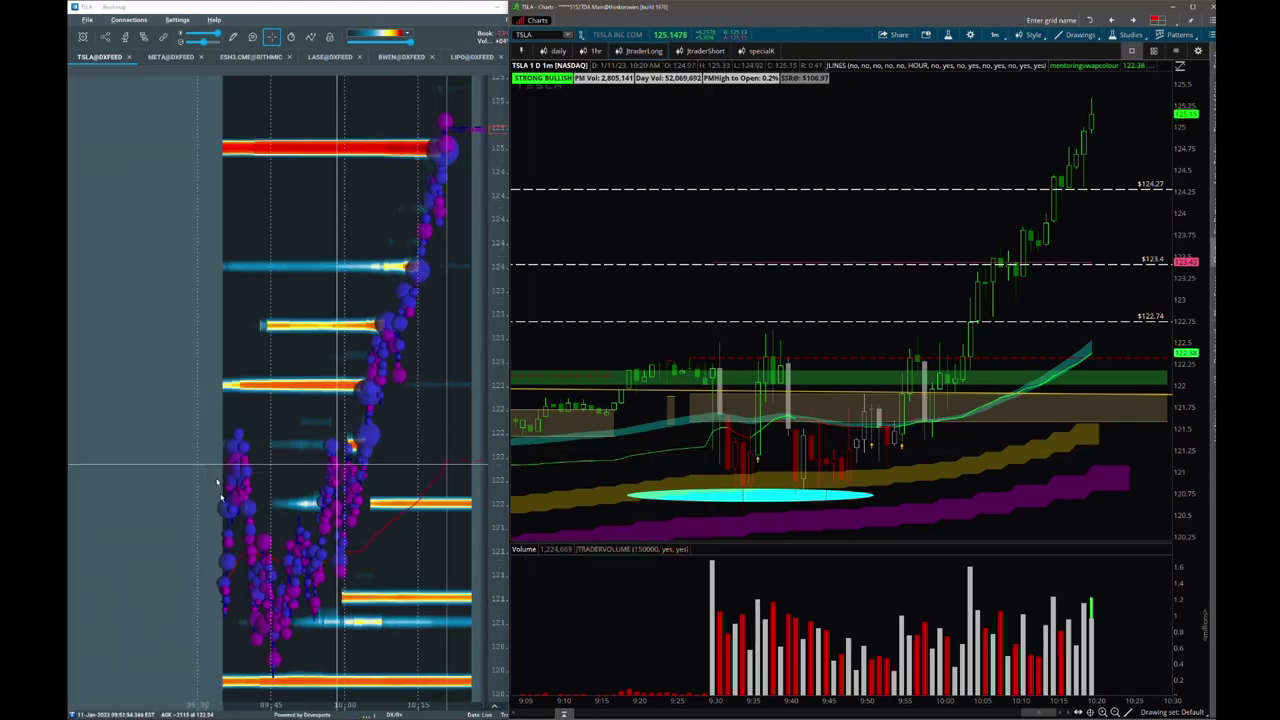
scroll(217, 484, up, 3)
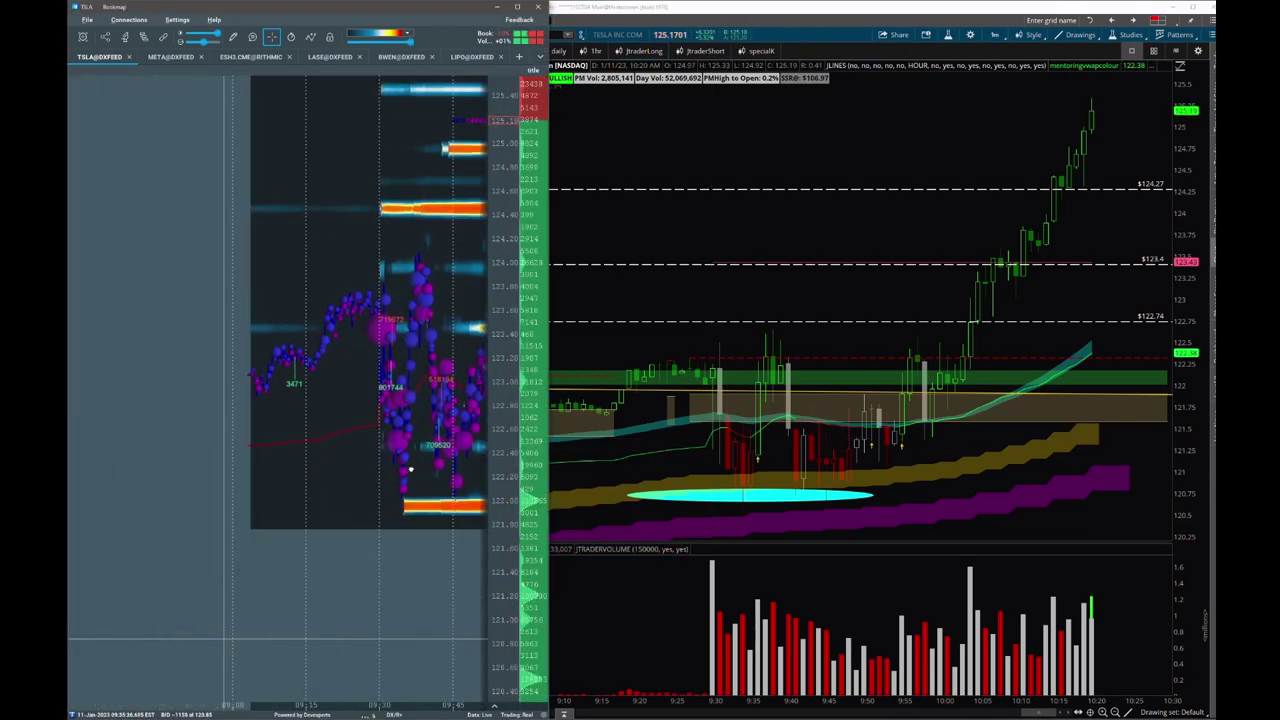
scroll(405, 480, up, 4)
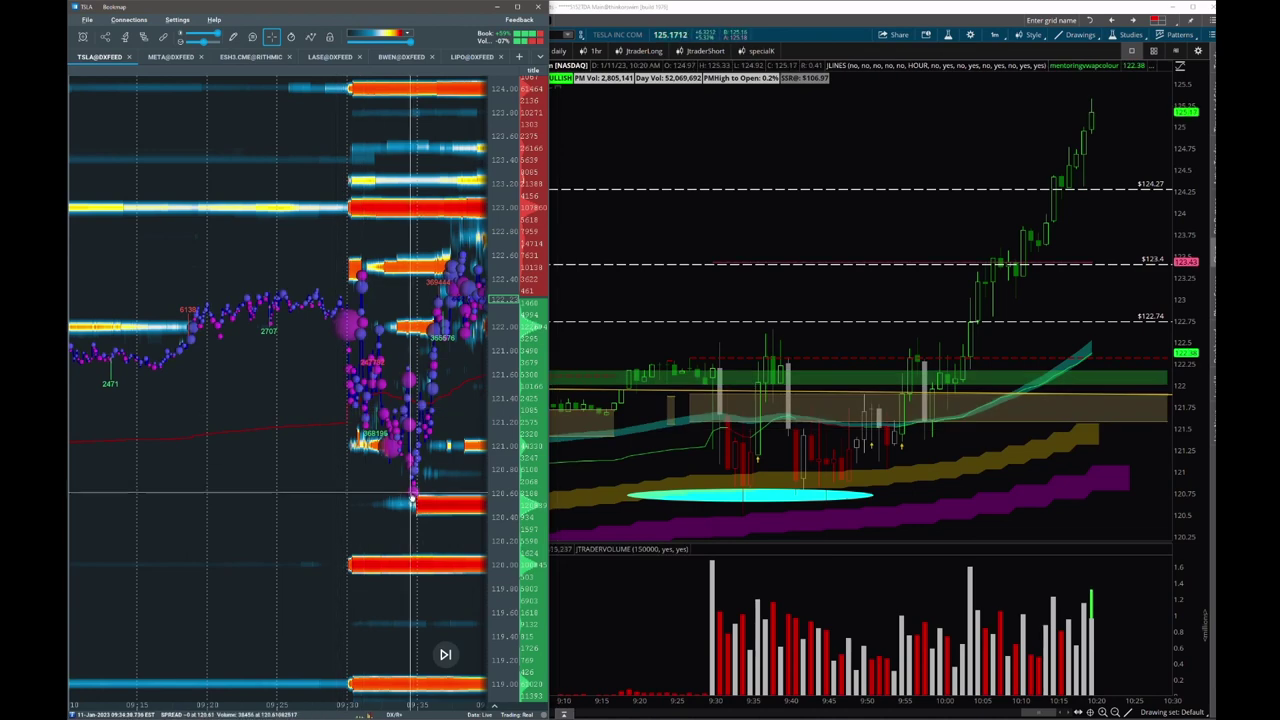
drag(354, 447, 285, 501)
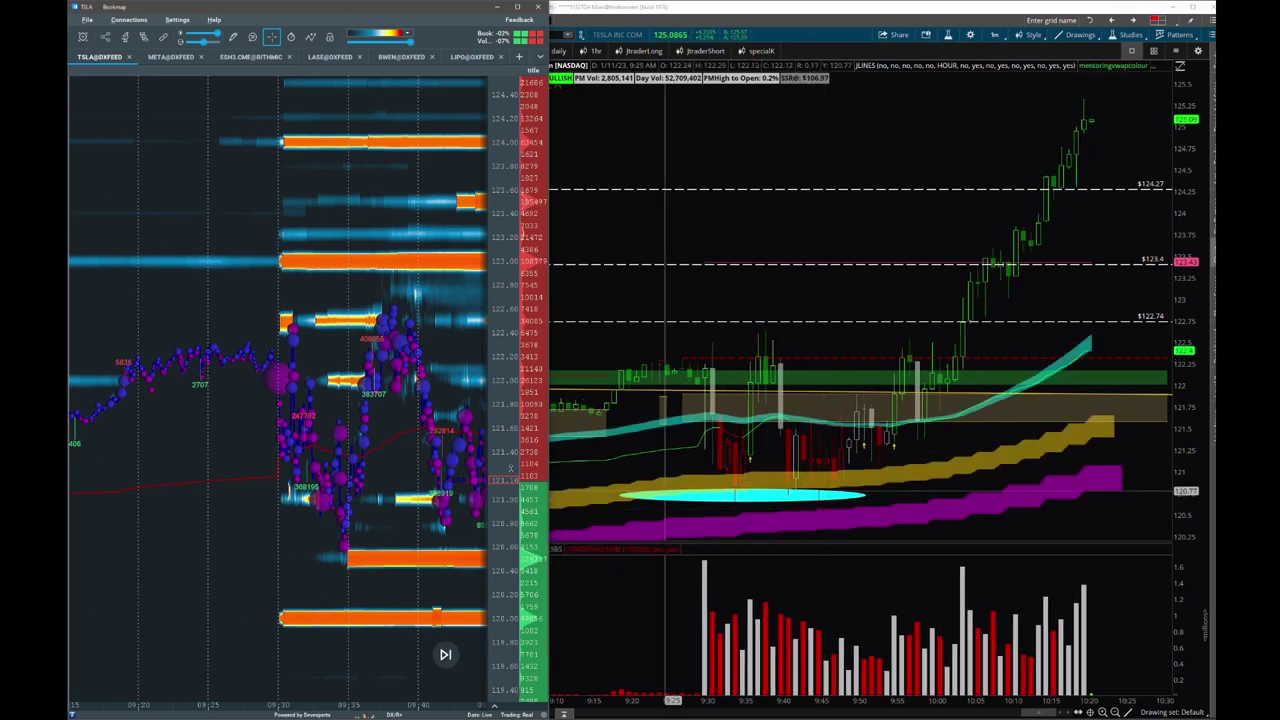
drag(485, 494, 193, 470)
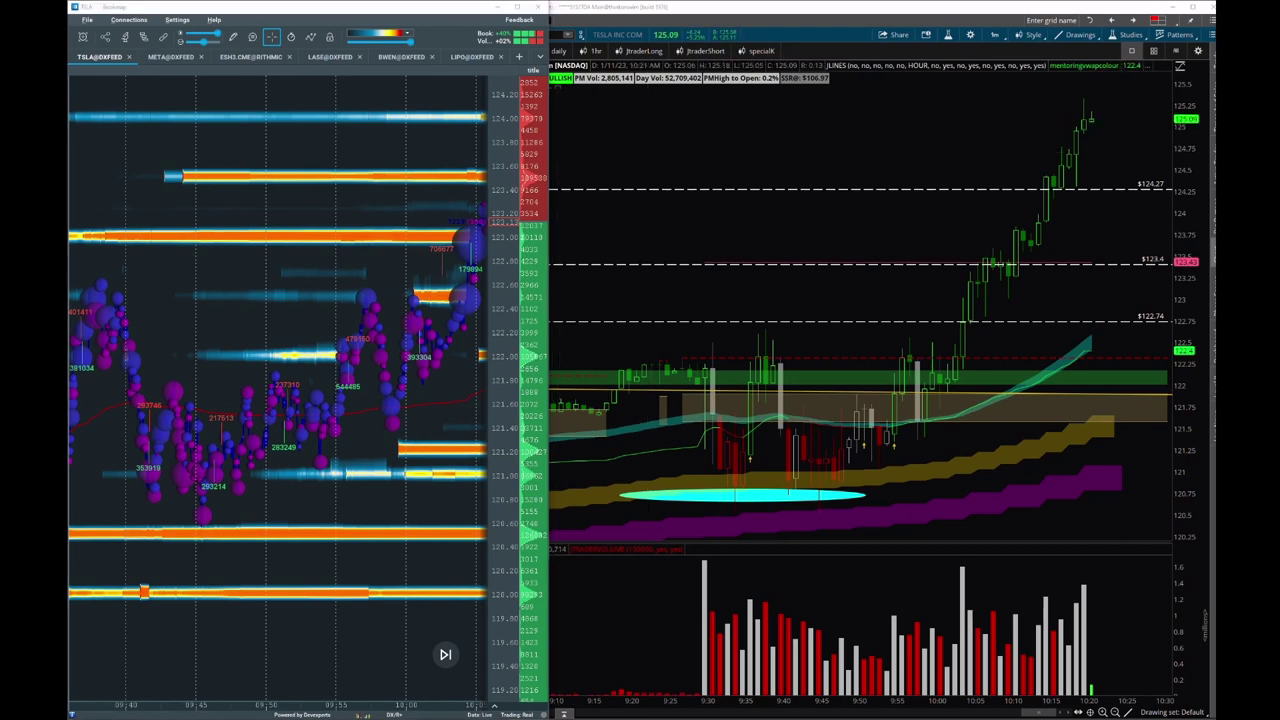
Box the 9:30–10:05 consolidation and sketch a converging wedge around the latest highs on the one-minute TSLA chart
drag(659, 327, 1022, 518)
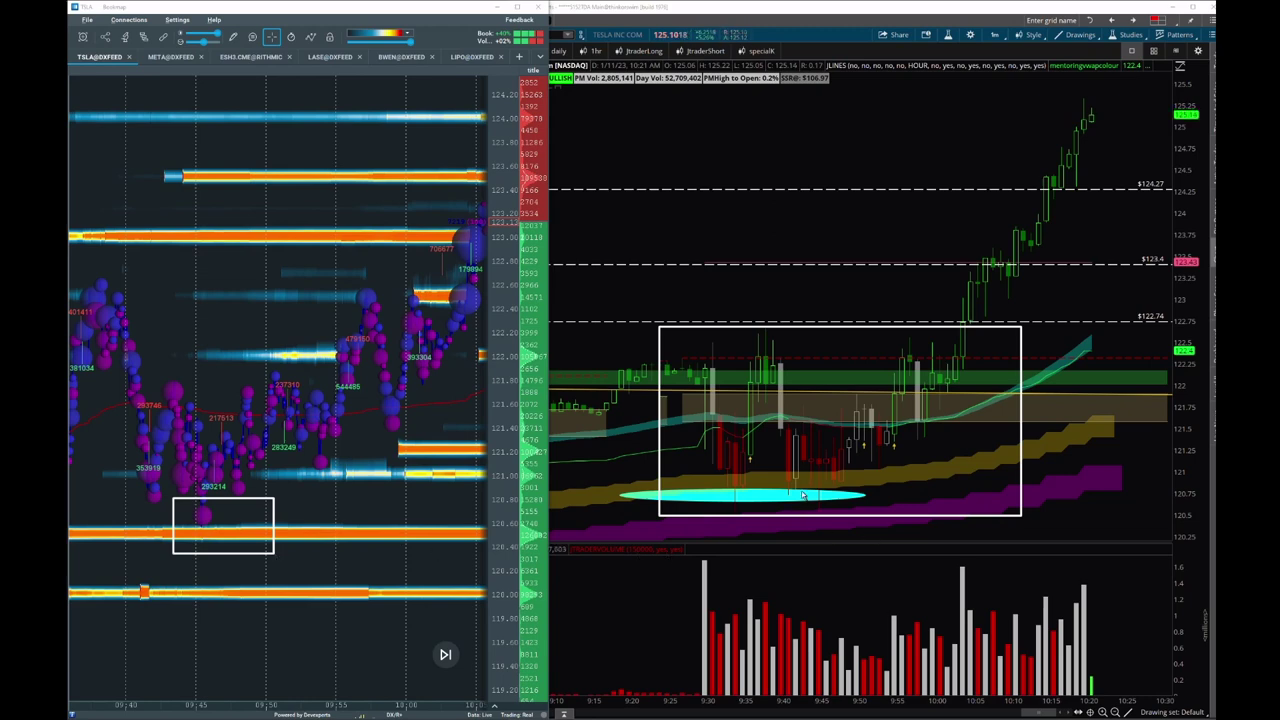
drag(802, 494, 851, 541)
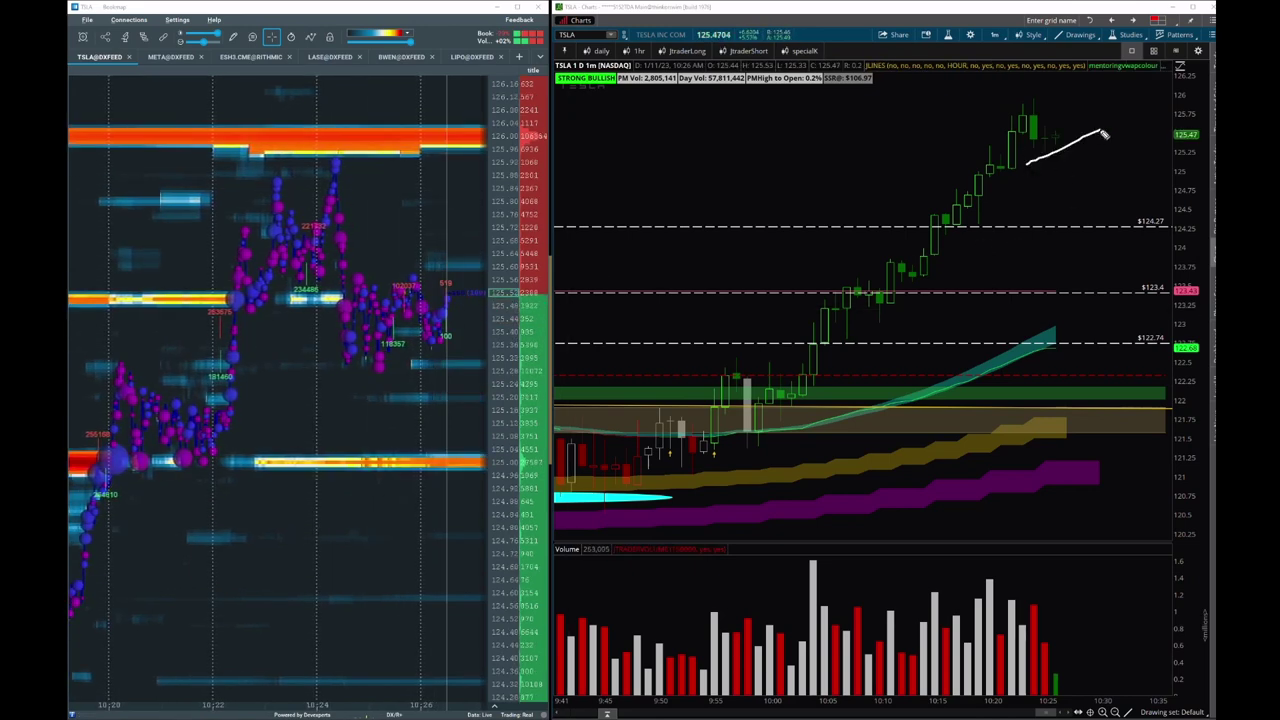
drag(1024, 99, 1106, 130)
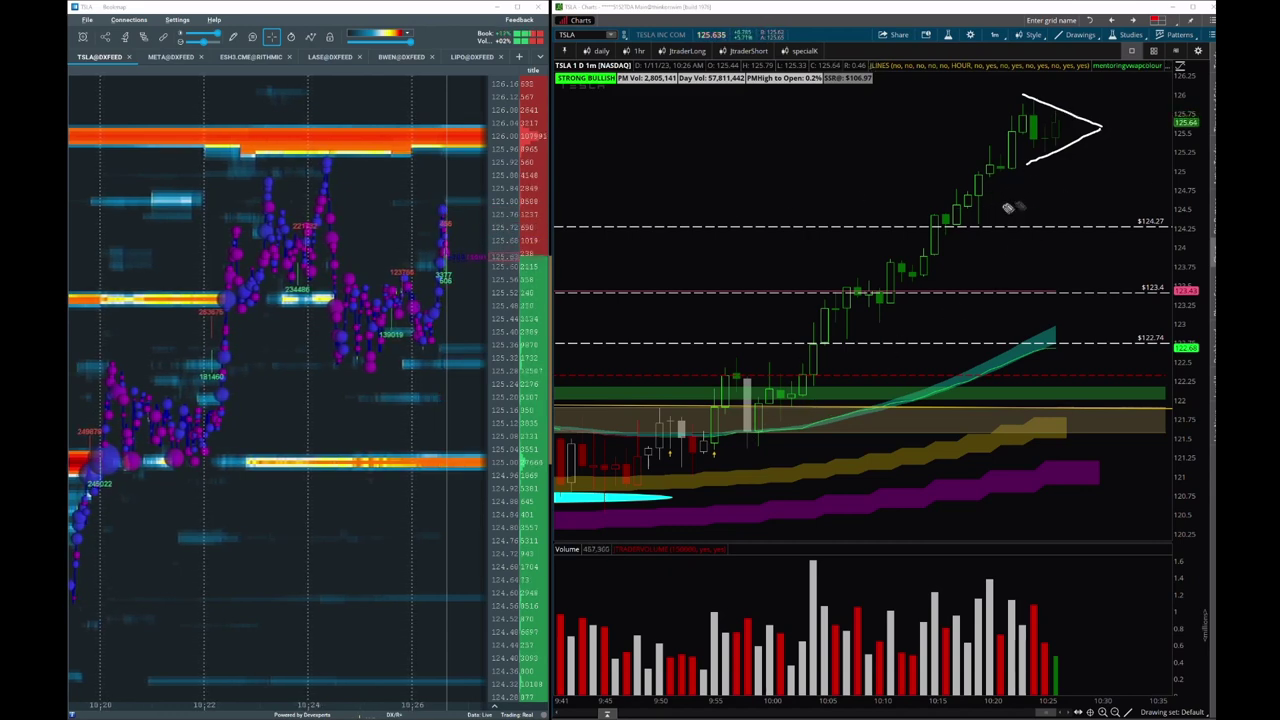
click(979, 173)
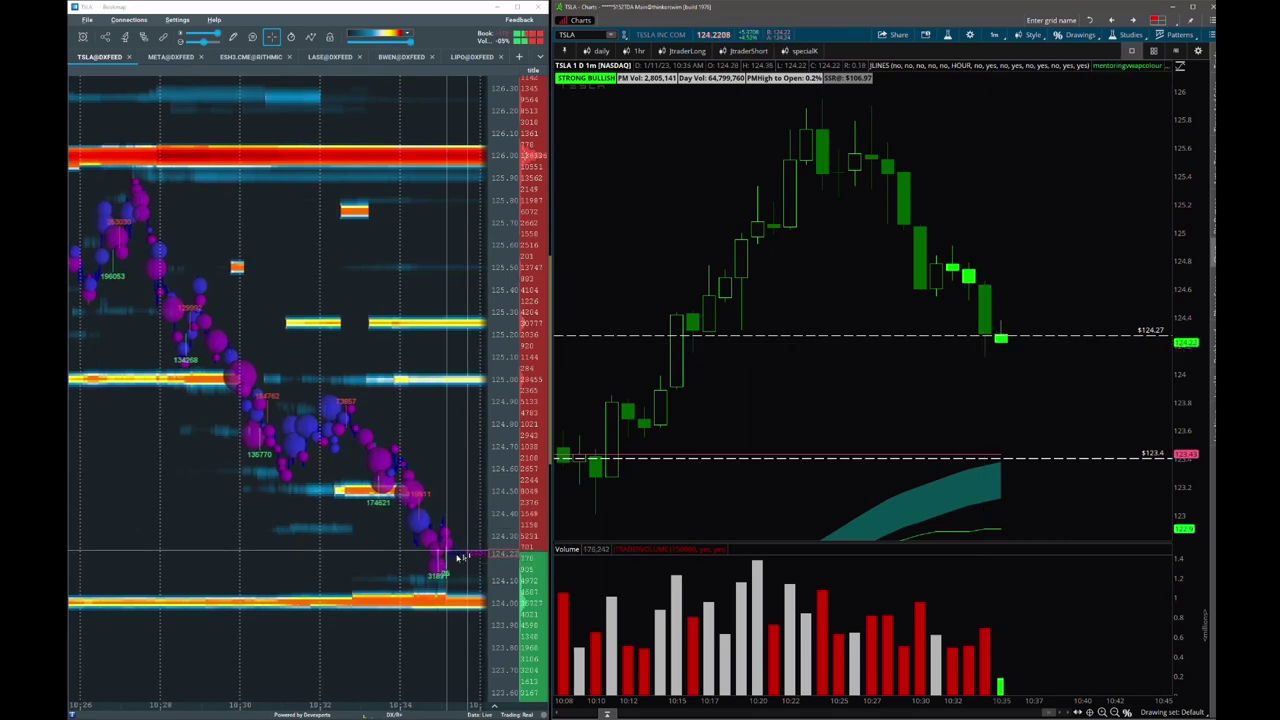
Check the Fibonacci retracement levels of the rally from about 121.55 to about 125.68, and clear the existing pen marks
scroll(420, 560, up, 5)
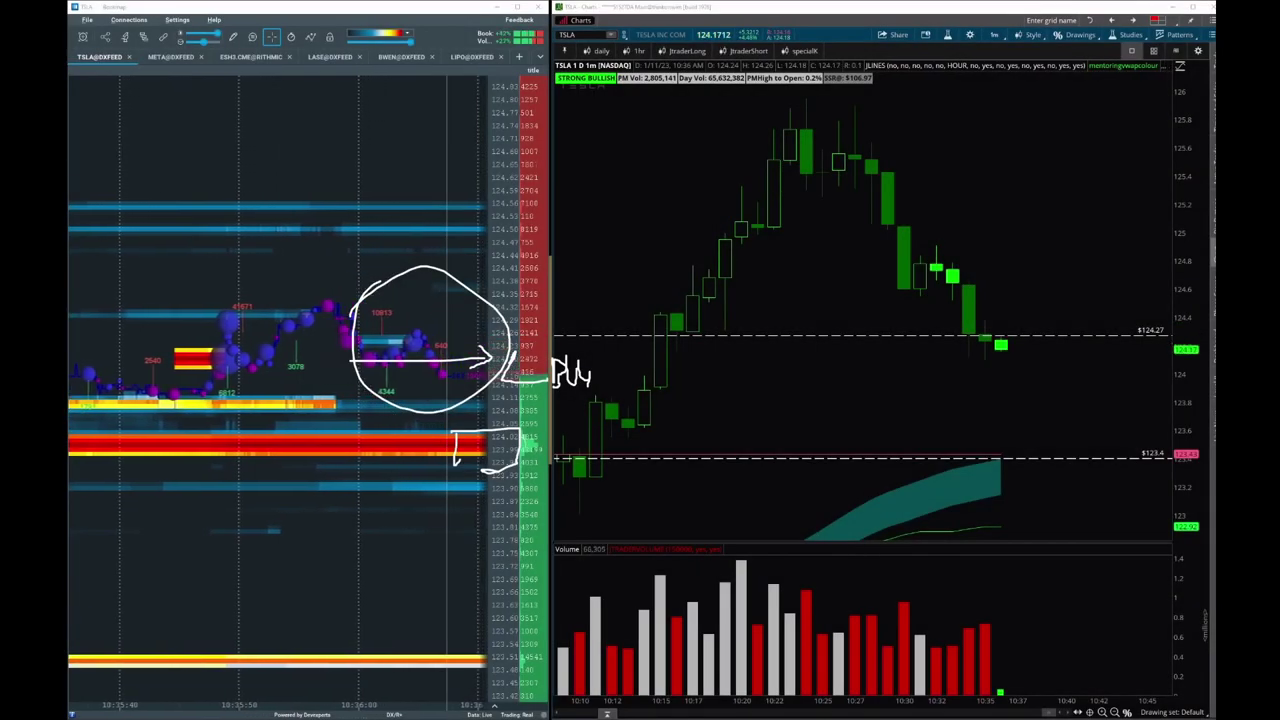
scroll(936, 454, down, 5)
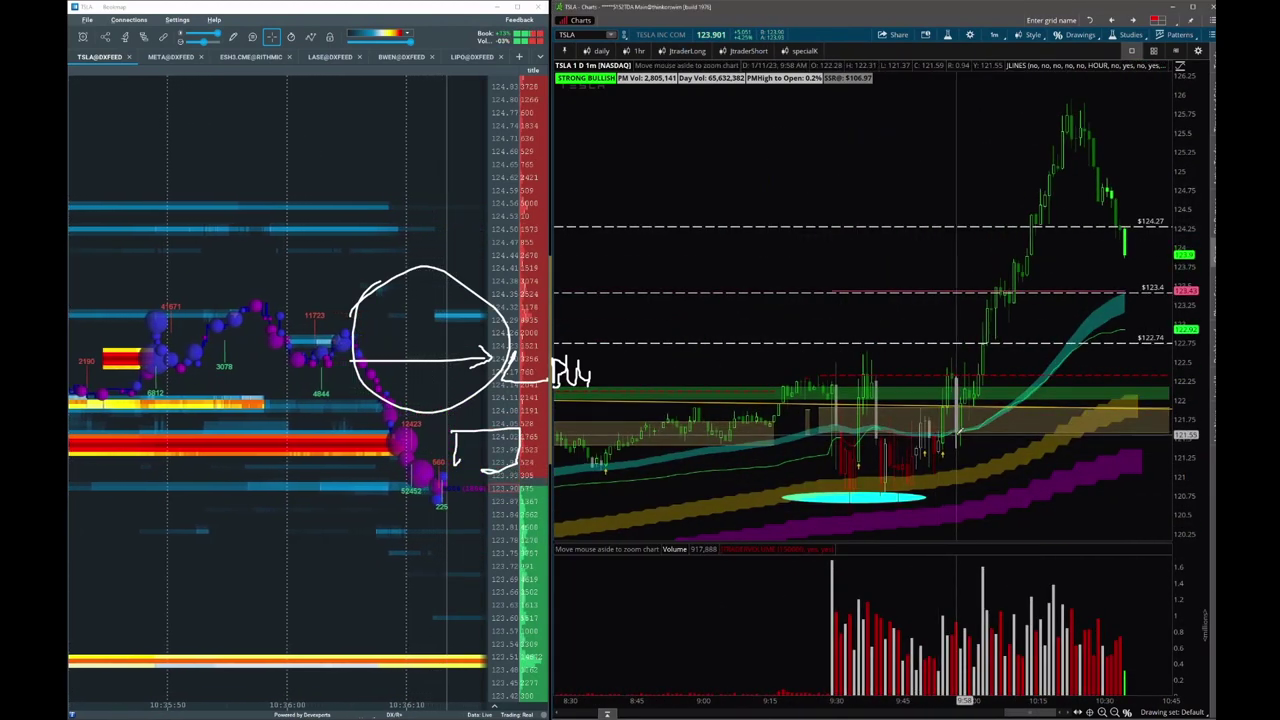
click(956, 434)
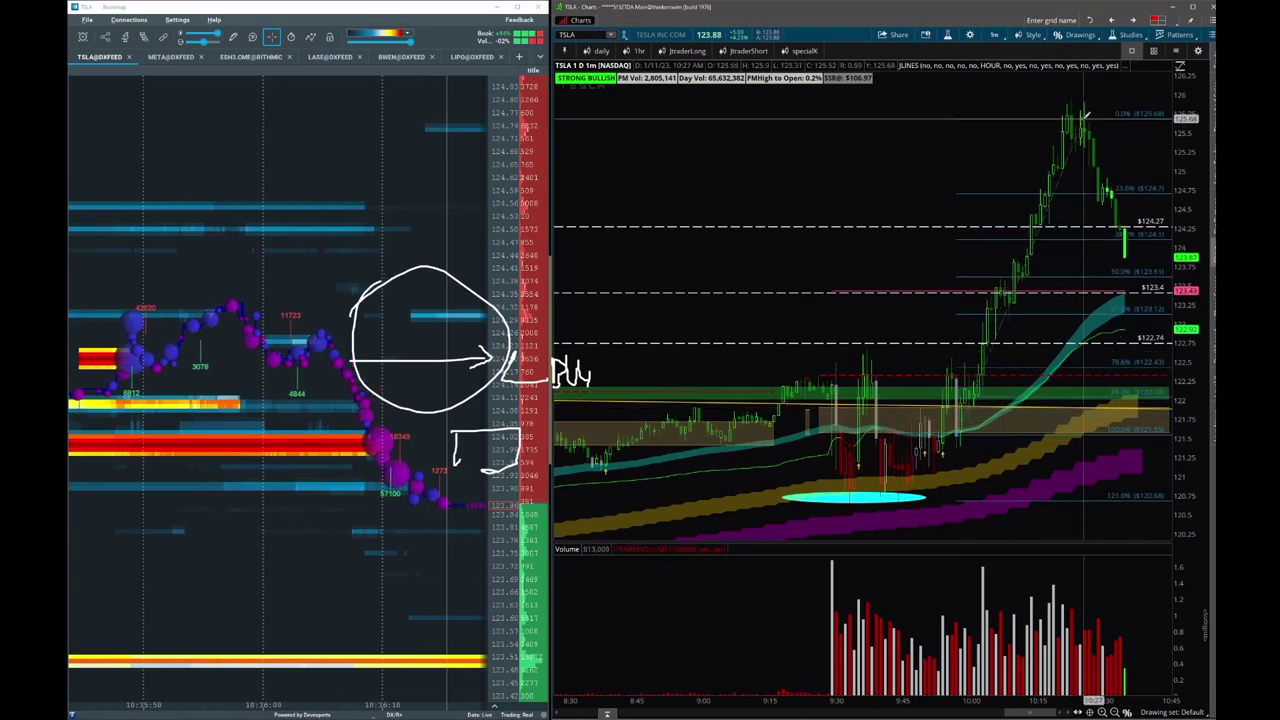
right_click(1083, 116)
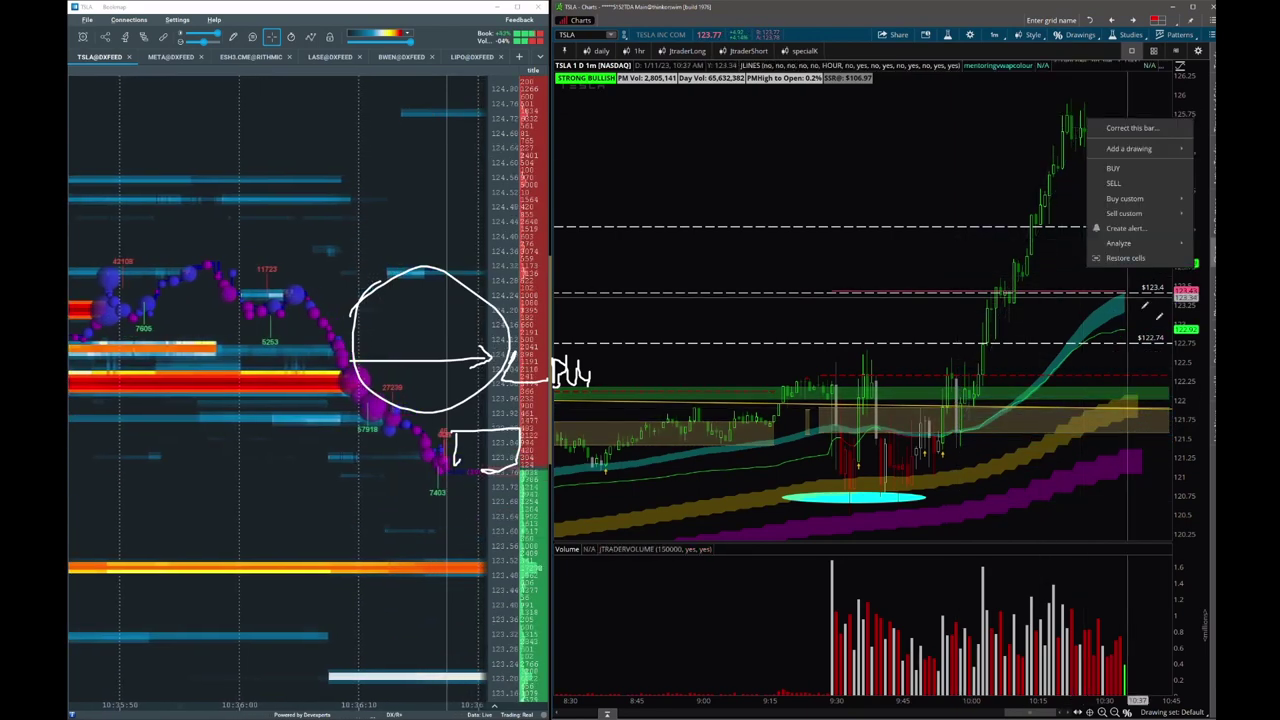
key(Escape)
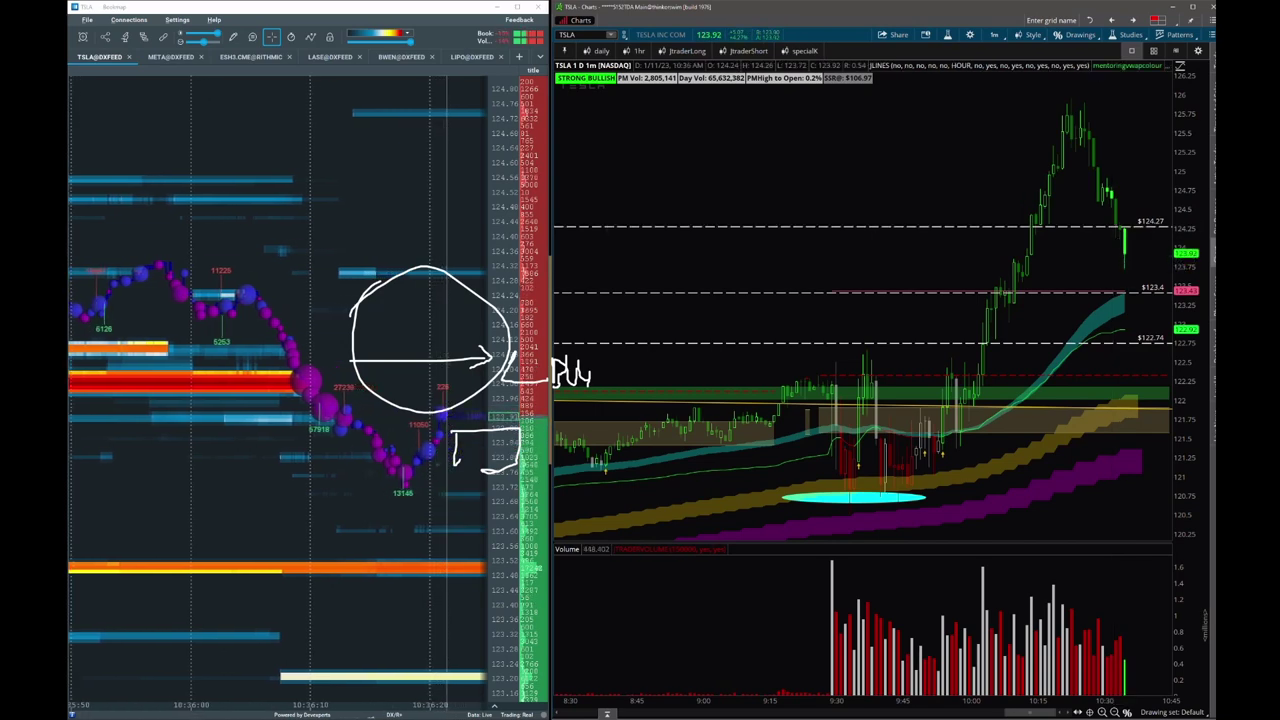
key(Escape)
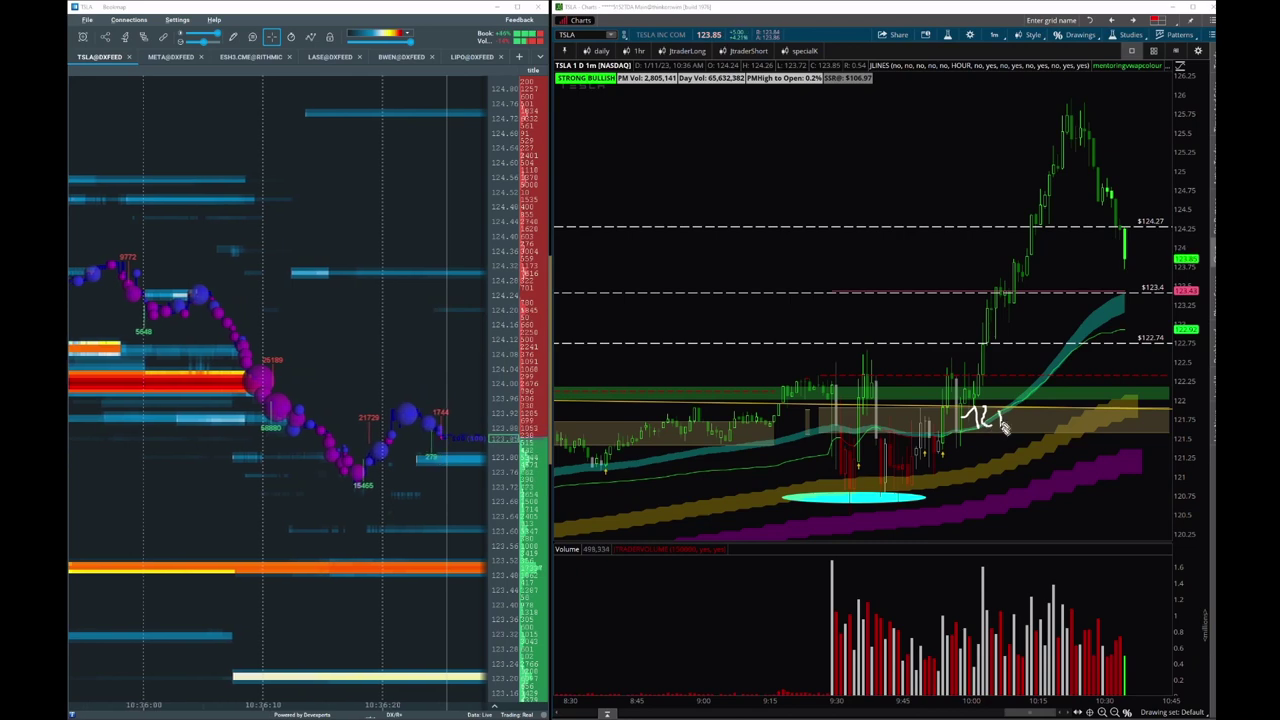
Sketch converging lines around the 9:30–10:00 consolidation and mark horizontal levels at about 124 and 123 on the chart
drag(832, 348, 992, 402)
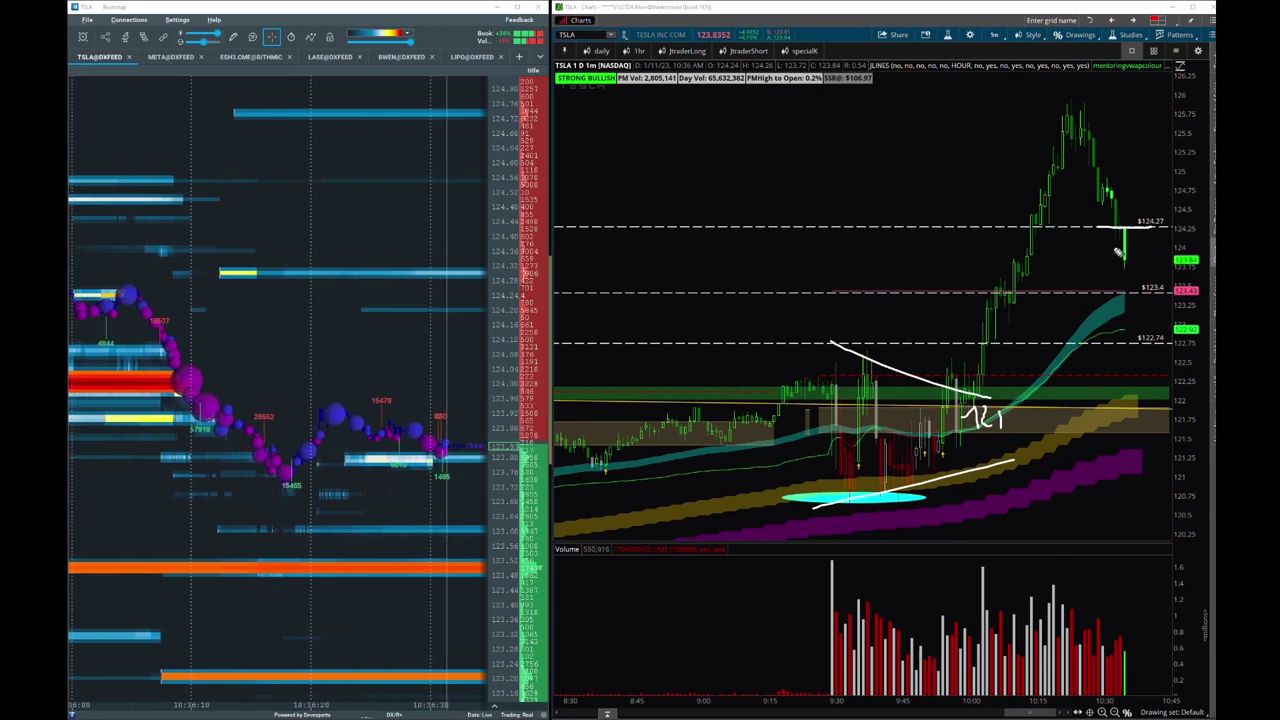
drag(1118, 252, 1150, 248)
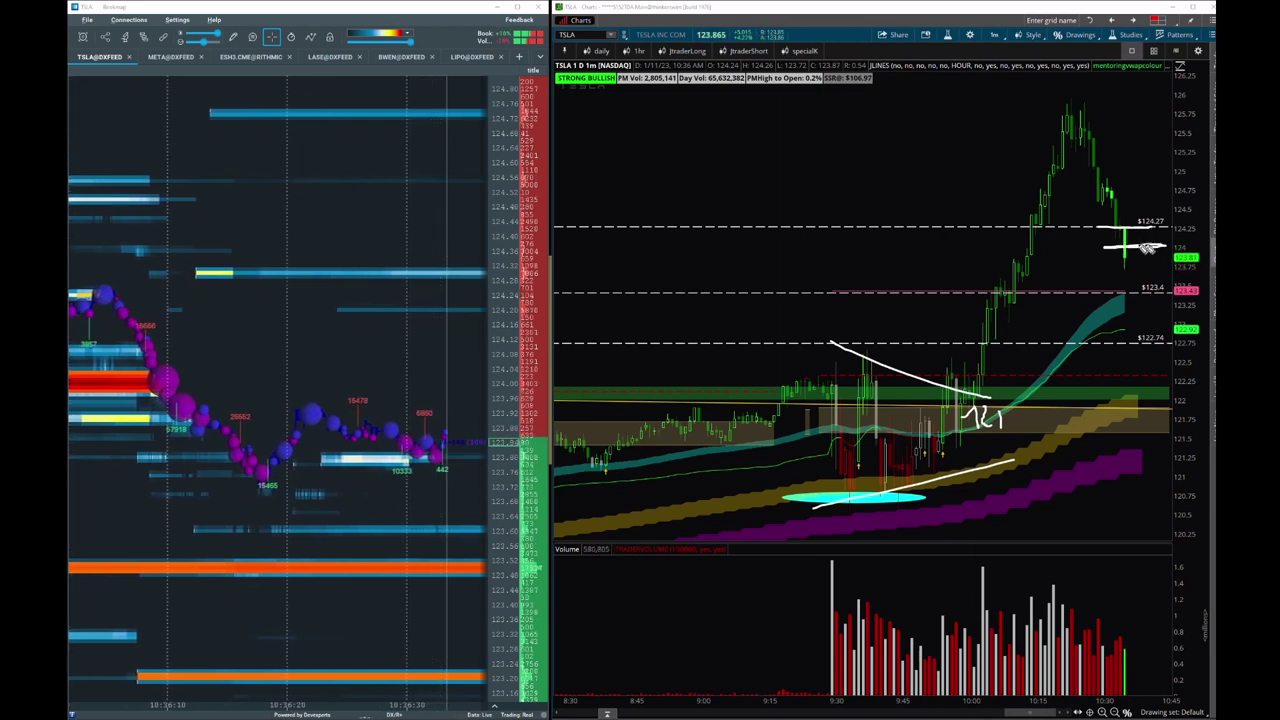
mouse_move(1000, 325)
mouse_down()
mouse_move(1178, 326)
mouse_move(1168, 322)
mouse_move(1182, 331)
mouse_move(1170, 342)
mouse_up()
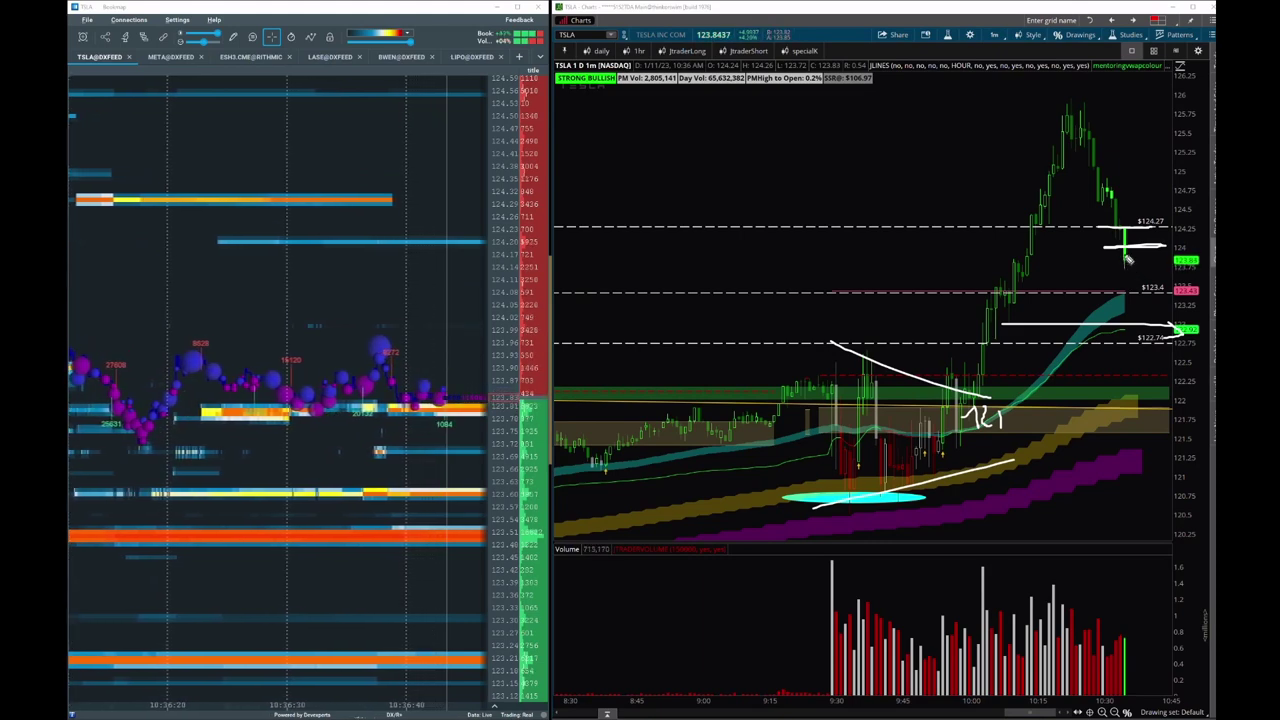
mouse_move(1128, 270)
mouse_down()
mouse_move(1152, 280)
mouse_move(1197, 138)
mouse_move(1206, 152)
mouse_up()
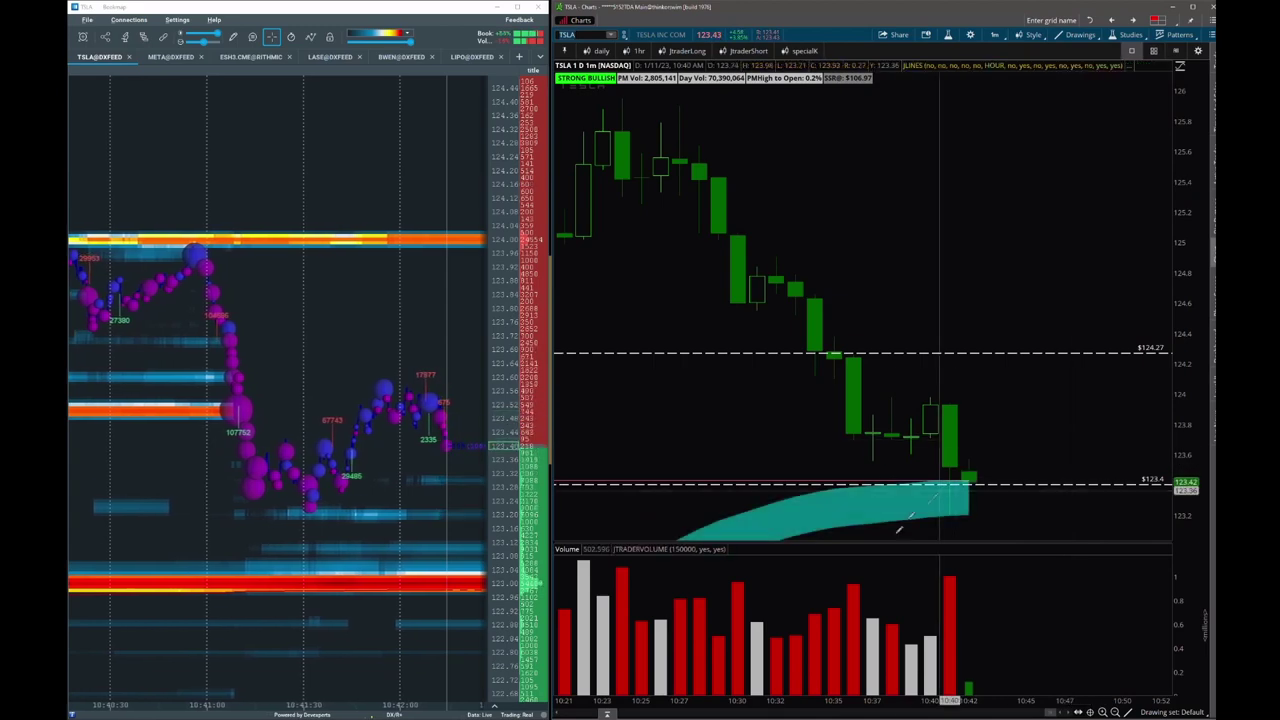
Draw a descending trend line from the 10:27 high at about 125.93 down to about 122.42 at 10:53
drag(851, 704, 1005, 699)
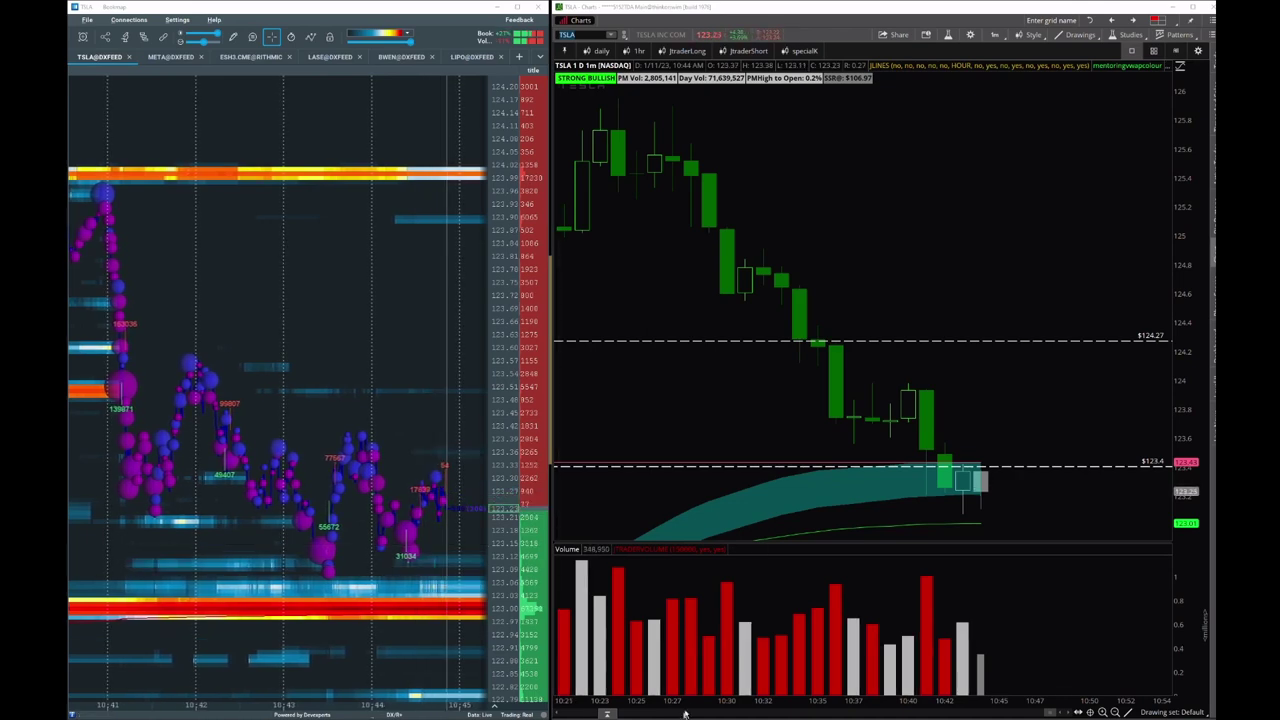
scroll(1096, 229, down, 5)
drag(1096, 229, 1175, 229)
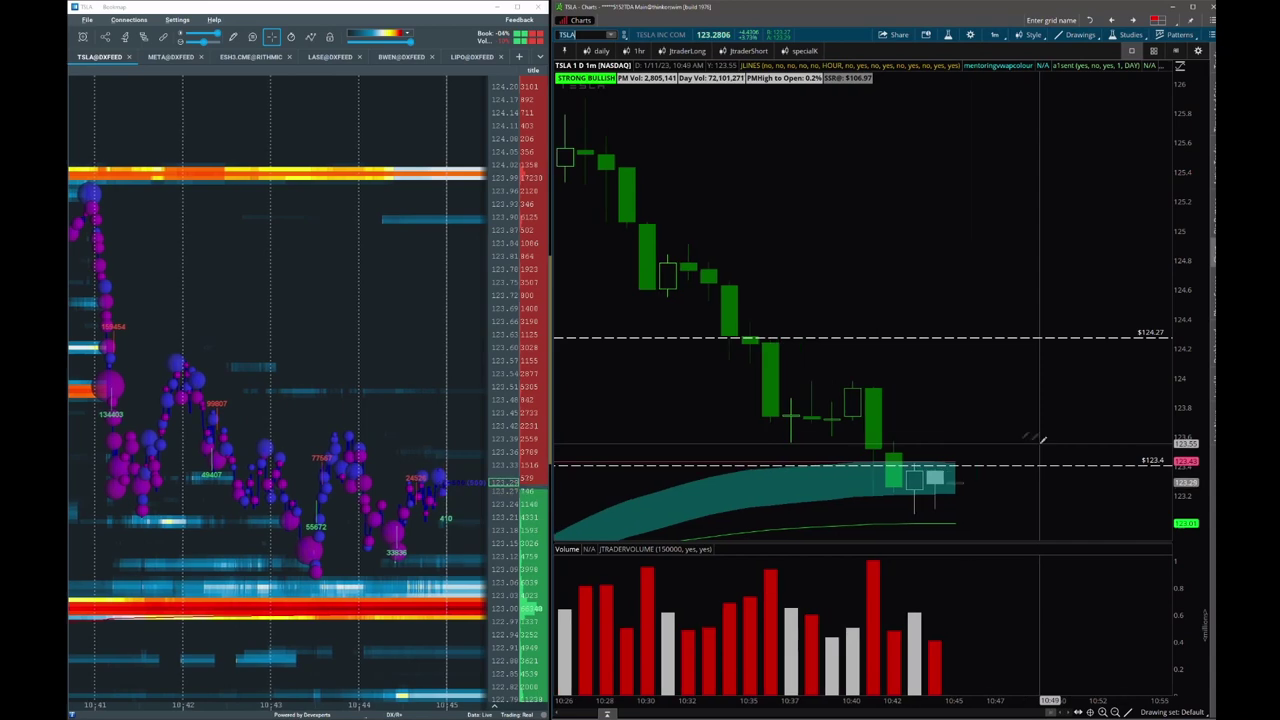
scroll(869, 702, down, 3)
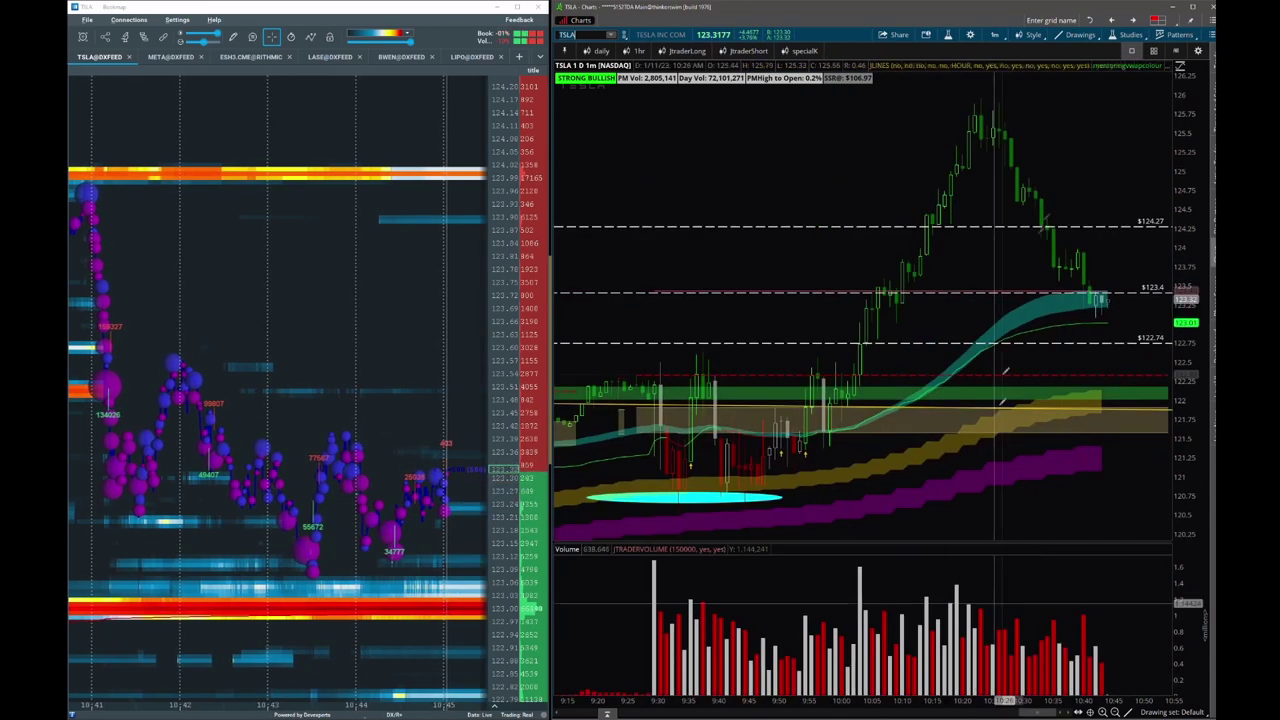
middle_click(1077, 164)
click(1080, 187)
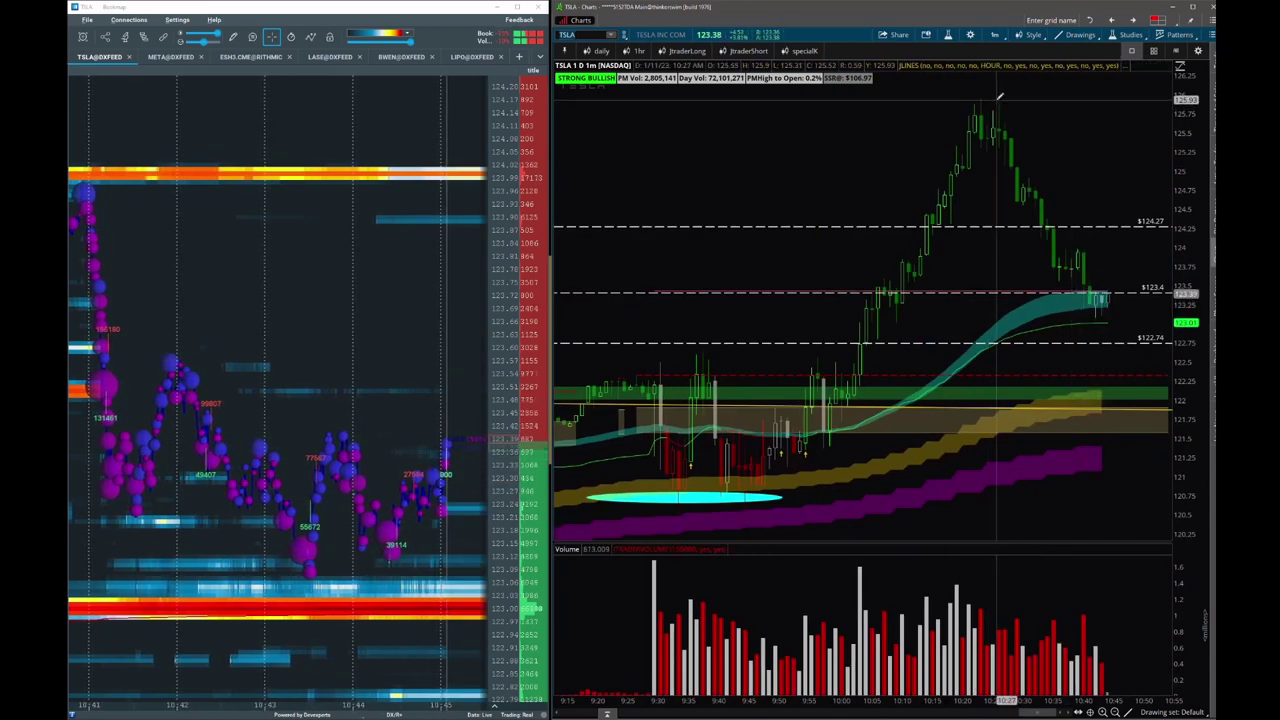
drag(996, 97, 1140, 340)
click(1160, 366)
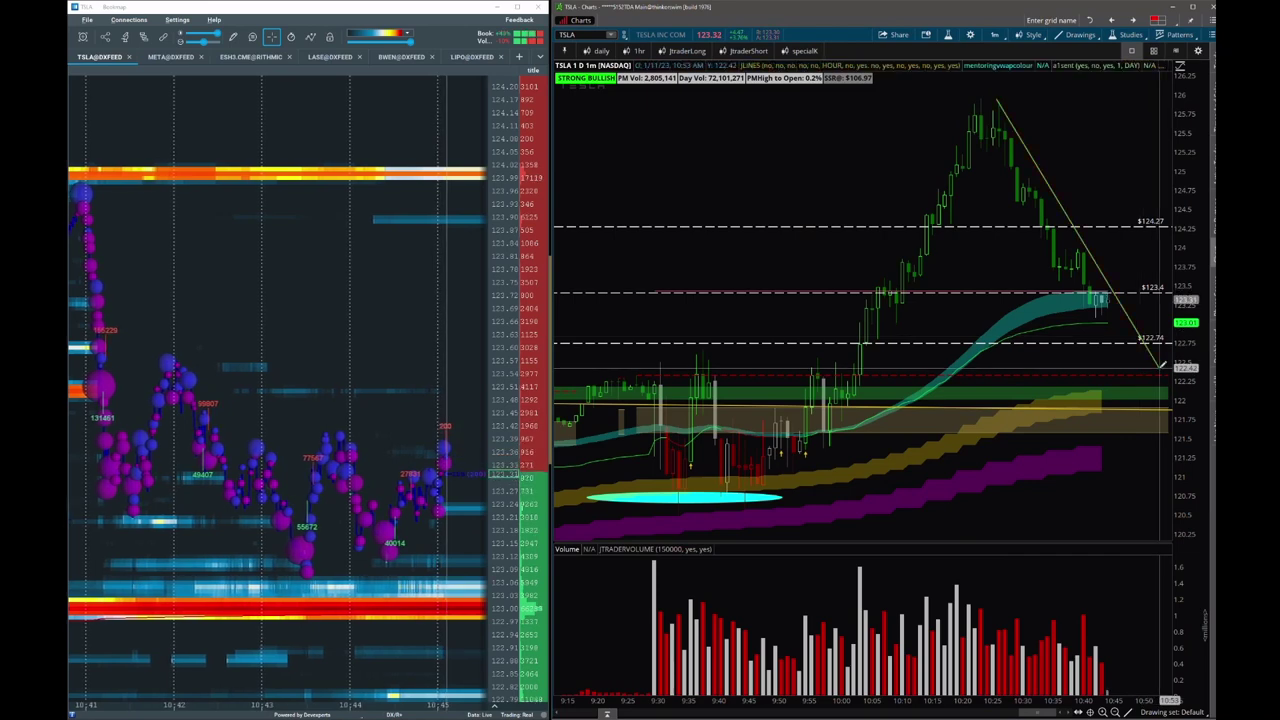
Sketch a rising breakout path past the trend line and mark a short horizontal level just above the 123.4 line
click(298, 212)
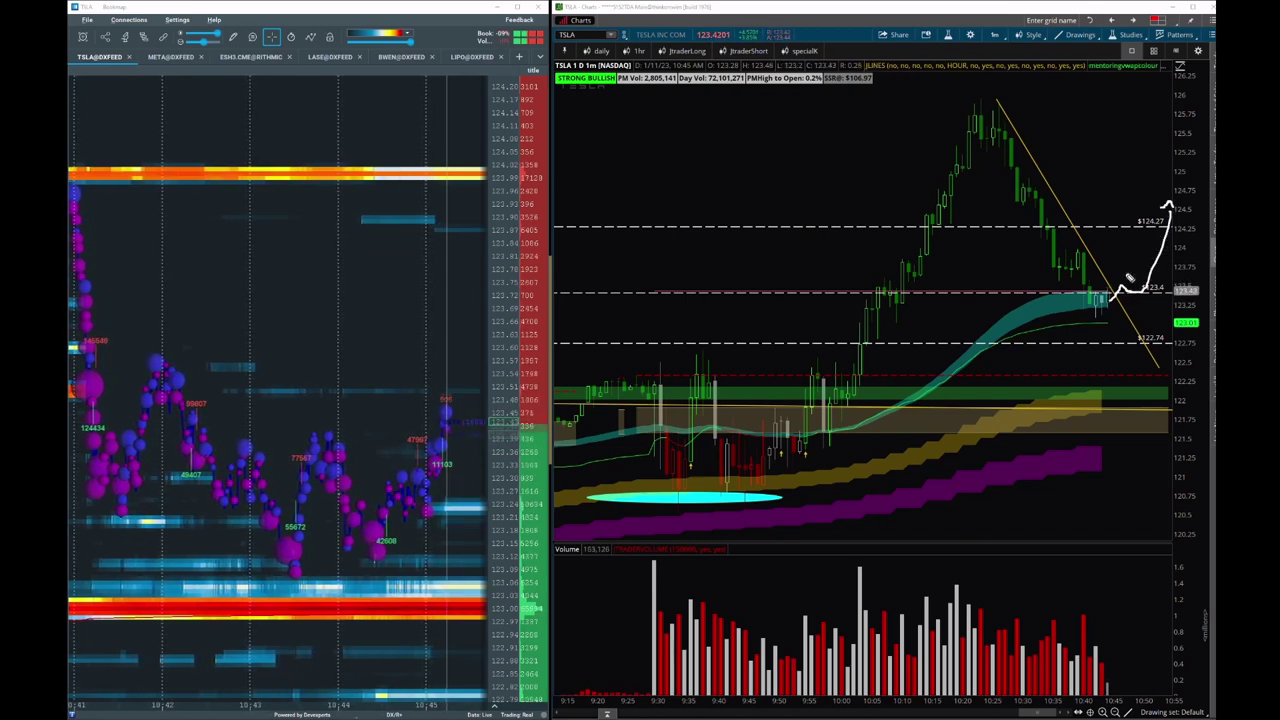
drag(1121, 284, 1163, 285)
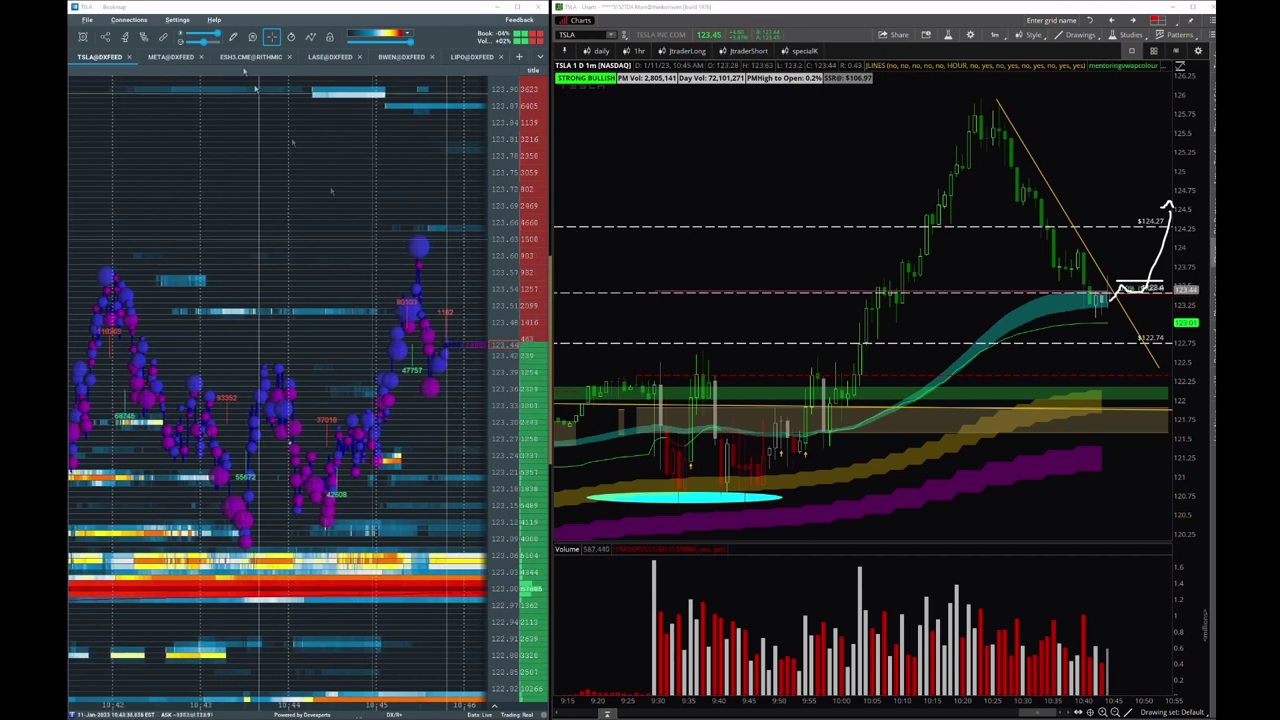
Add the text notes "main support" at about 123.30 and "vwap / bounce double" just above 123.00 to the order-book heatmap
click(252, 36)
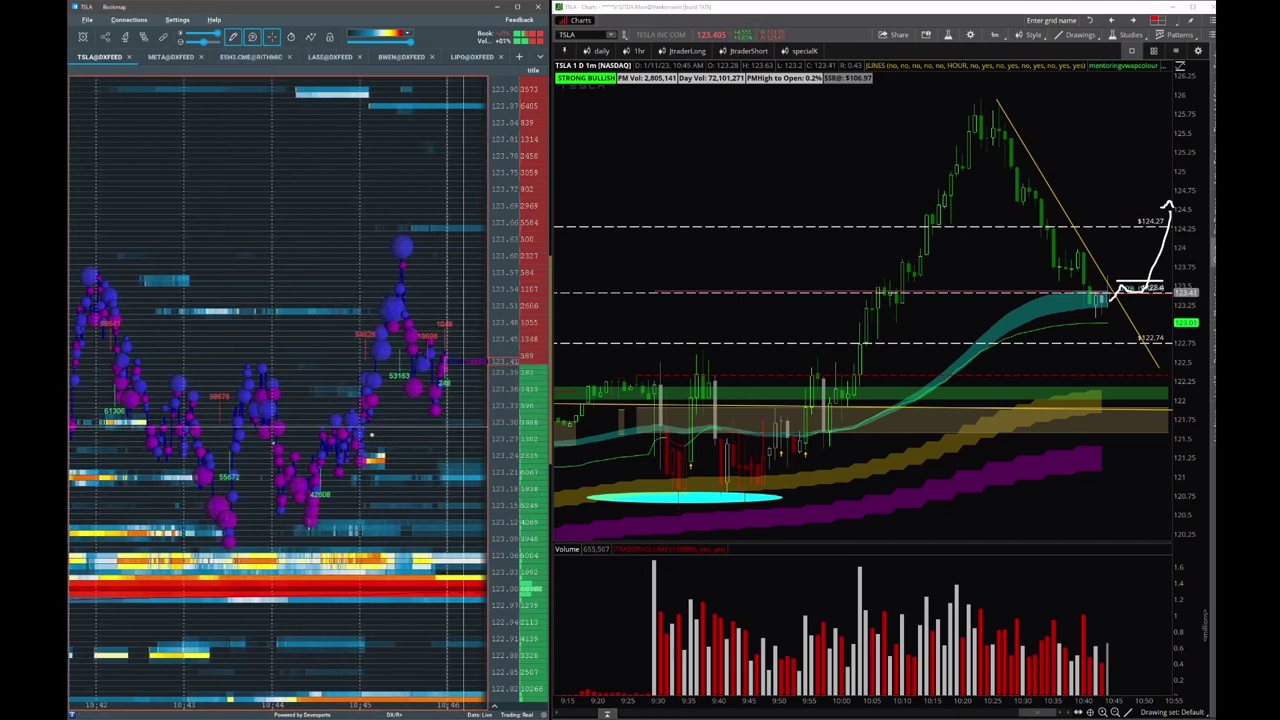
click(372, 433)
text(main support)
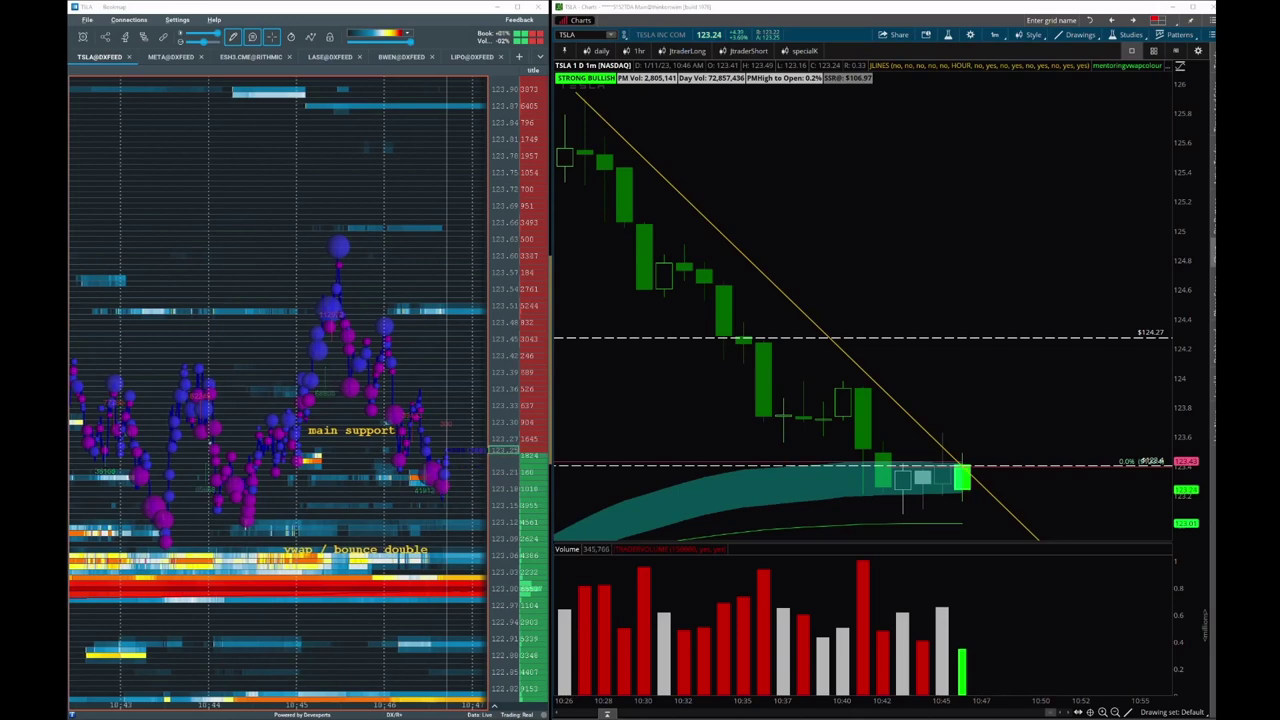
Add a chart note beside the falling trend line reading "122 add 123.38 / waiting a consolidation above 123.50 / to add size / risking itm 122.90"
middle_click(902, 297)
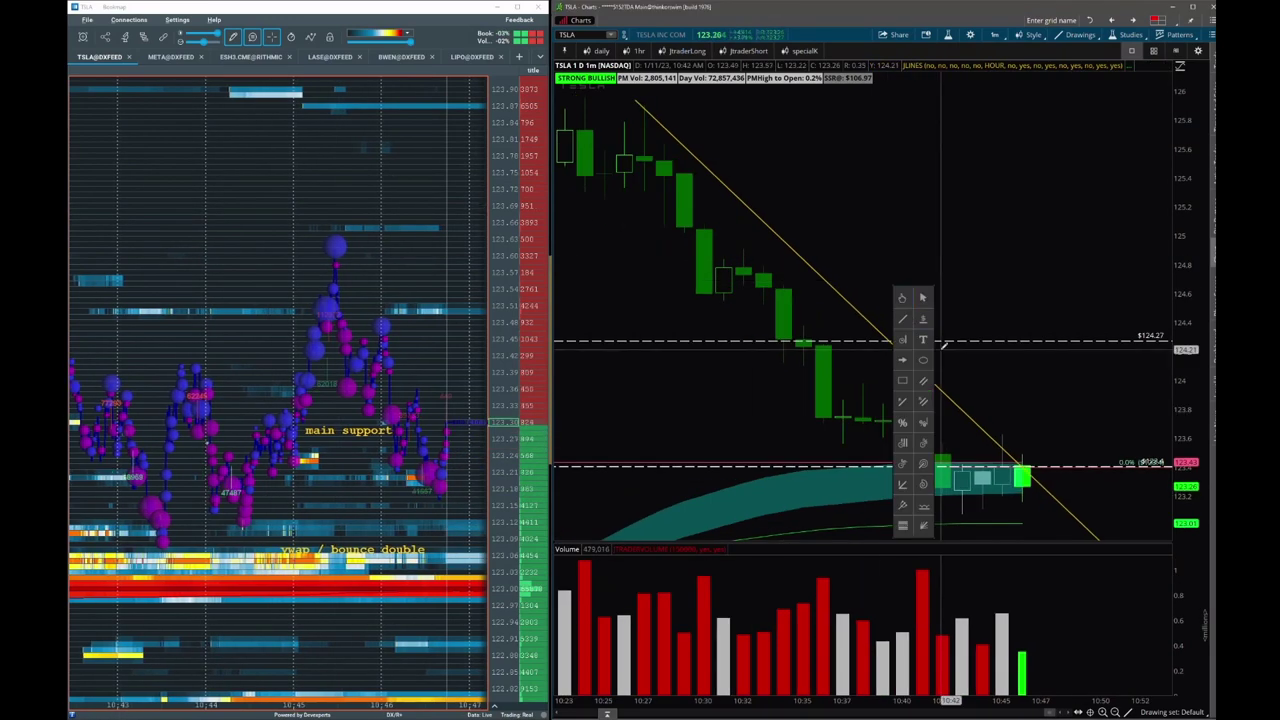
click(922, 343)
click(924, 299)
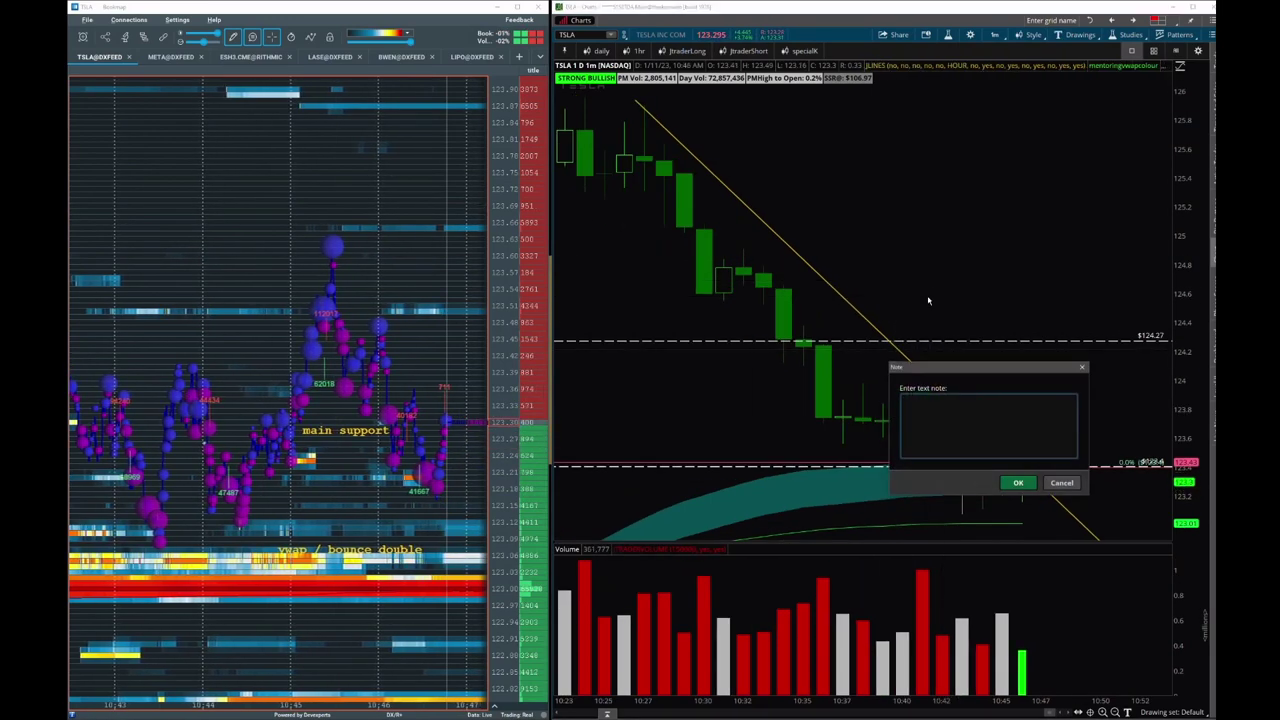
text(122)
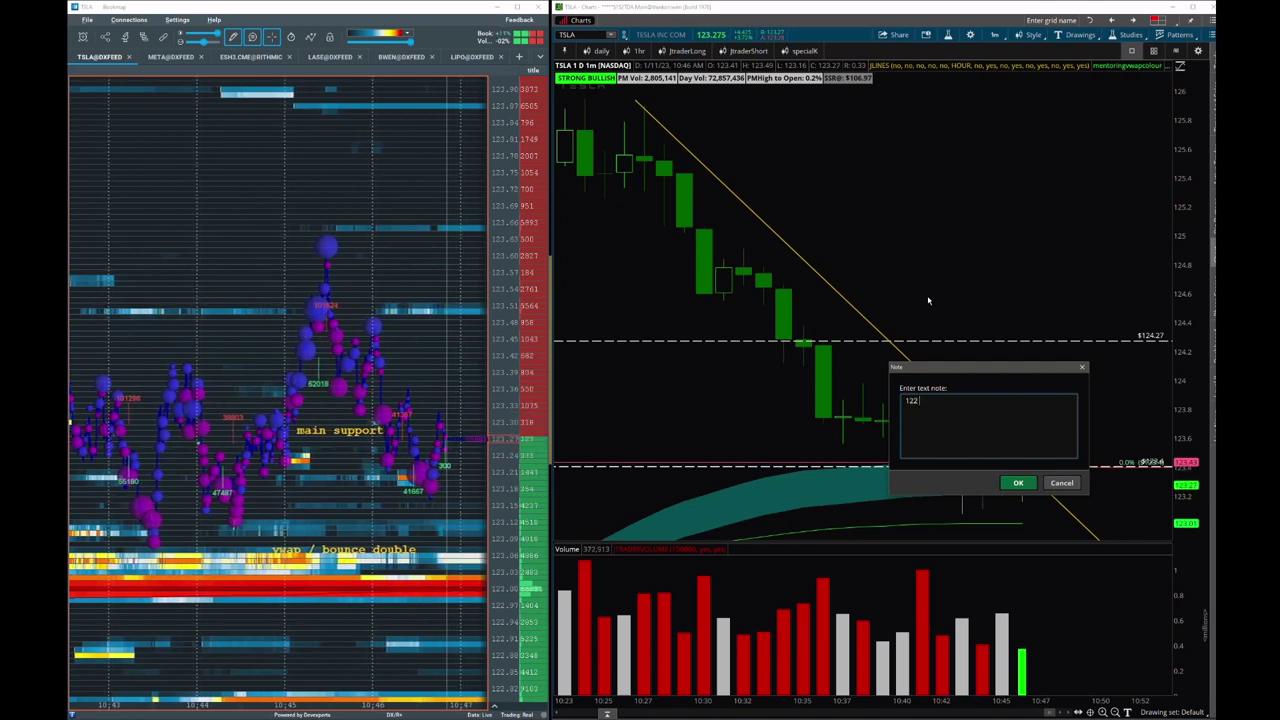
text( add 1)
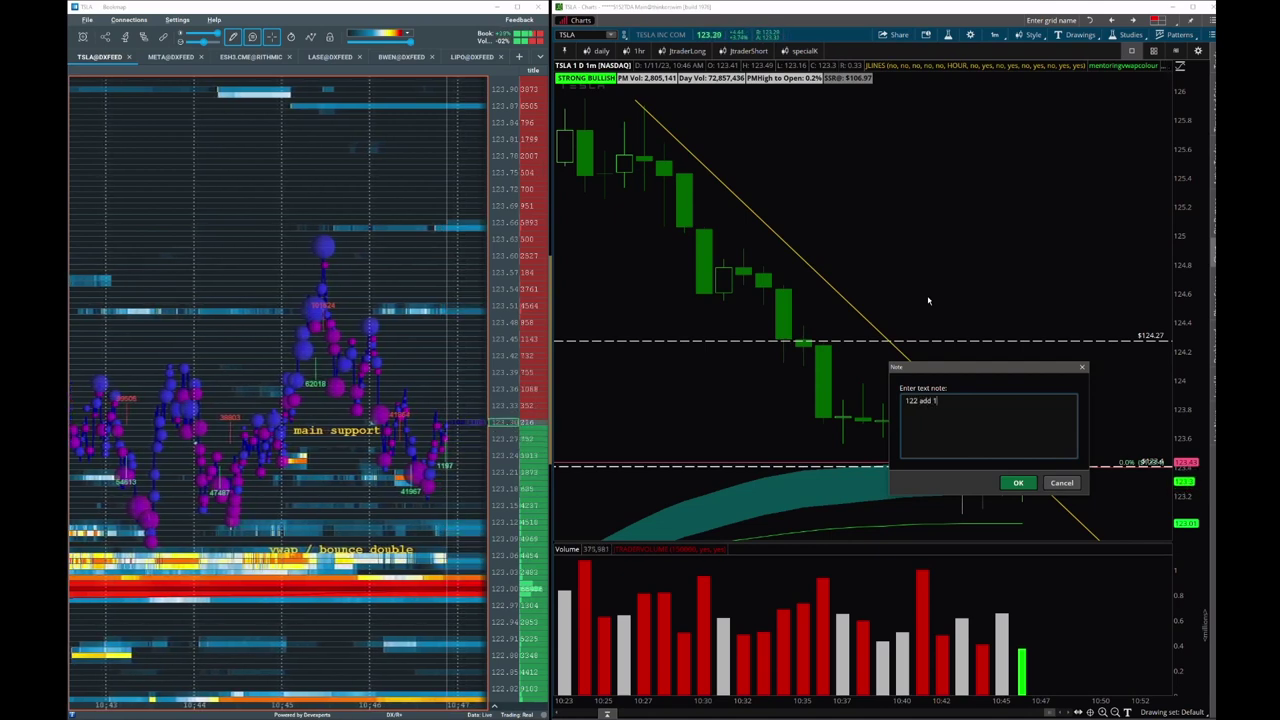
text(23.38)
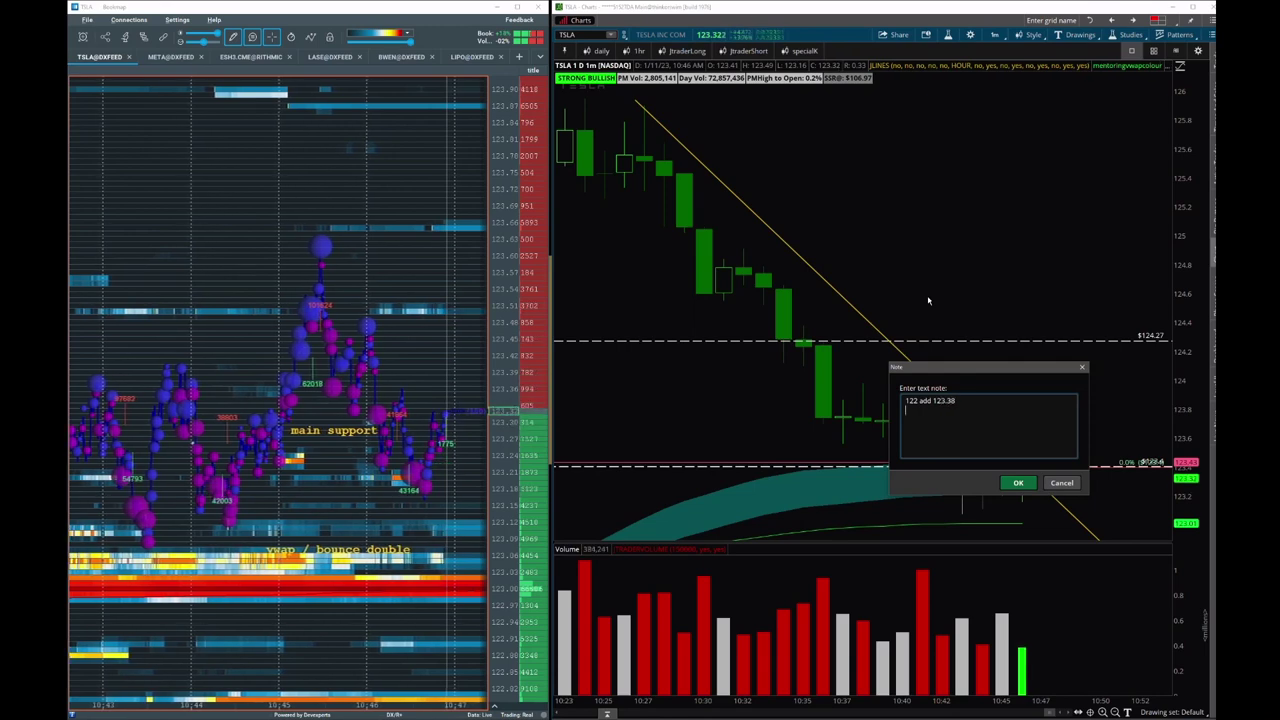
text( waiting a)
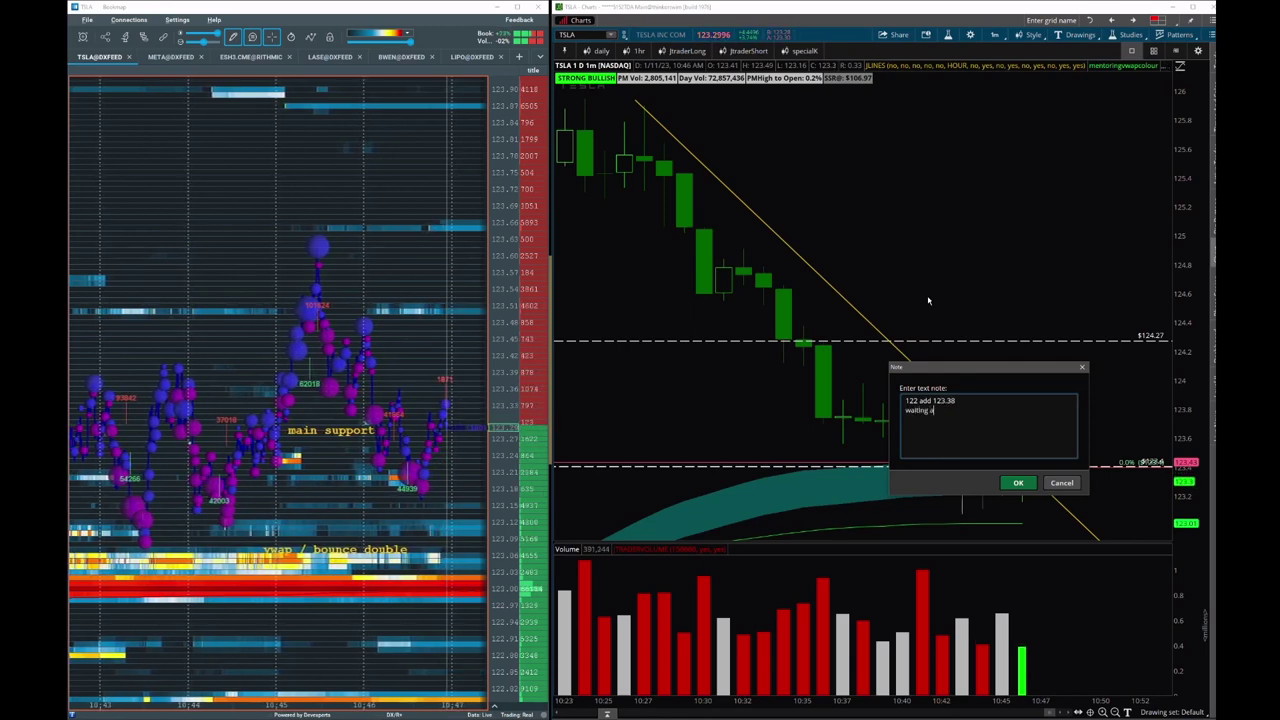
text( consolidation ab)
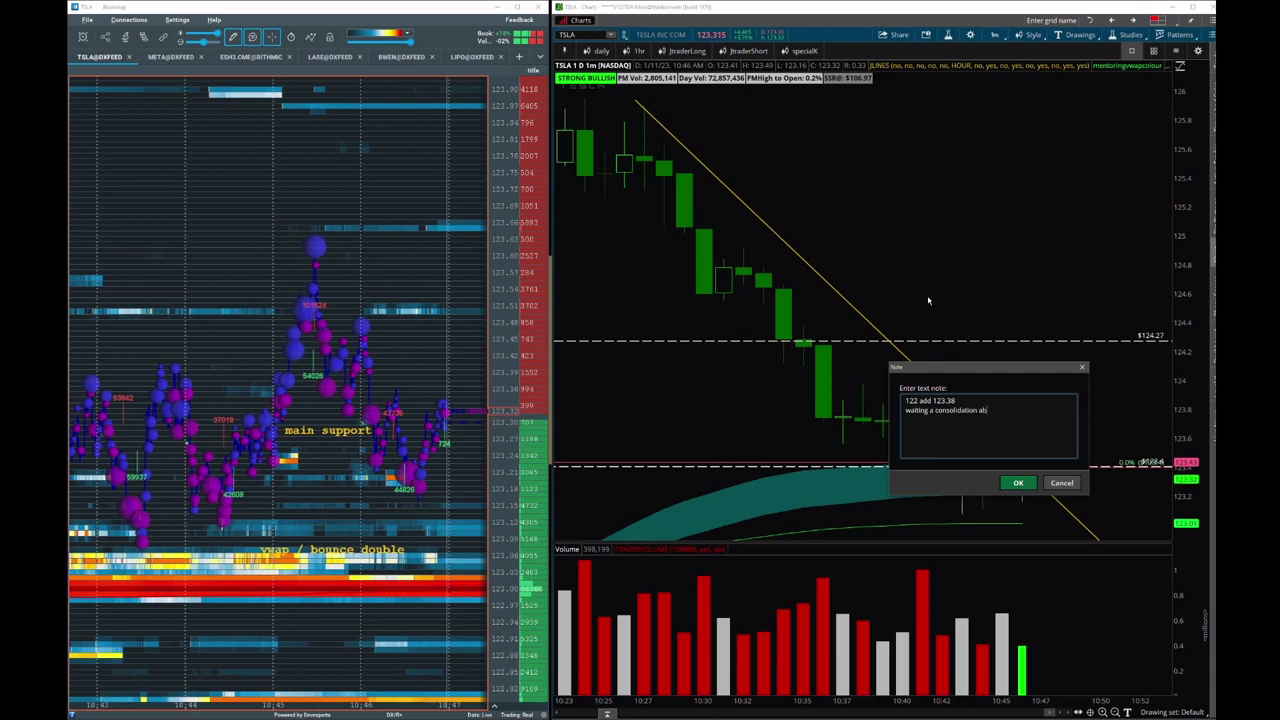
text(ove 123.50)
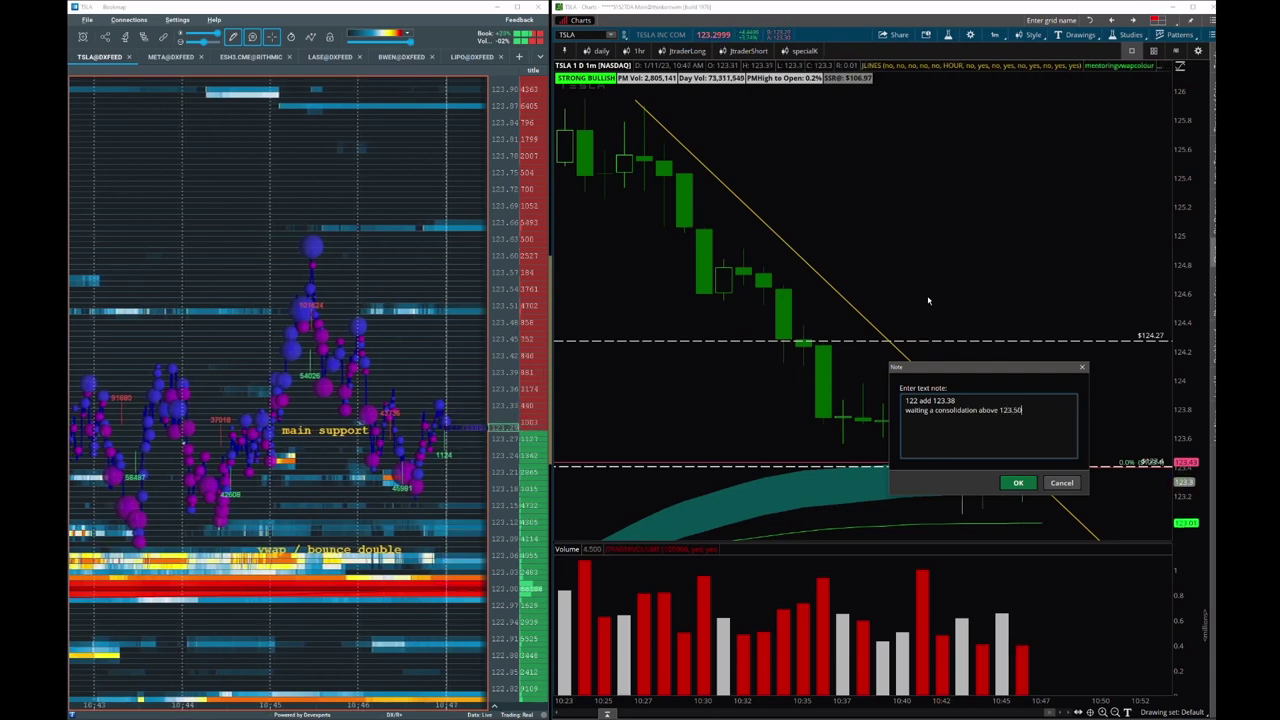
key(Return)
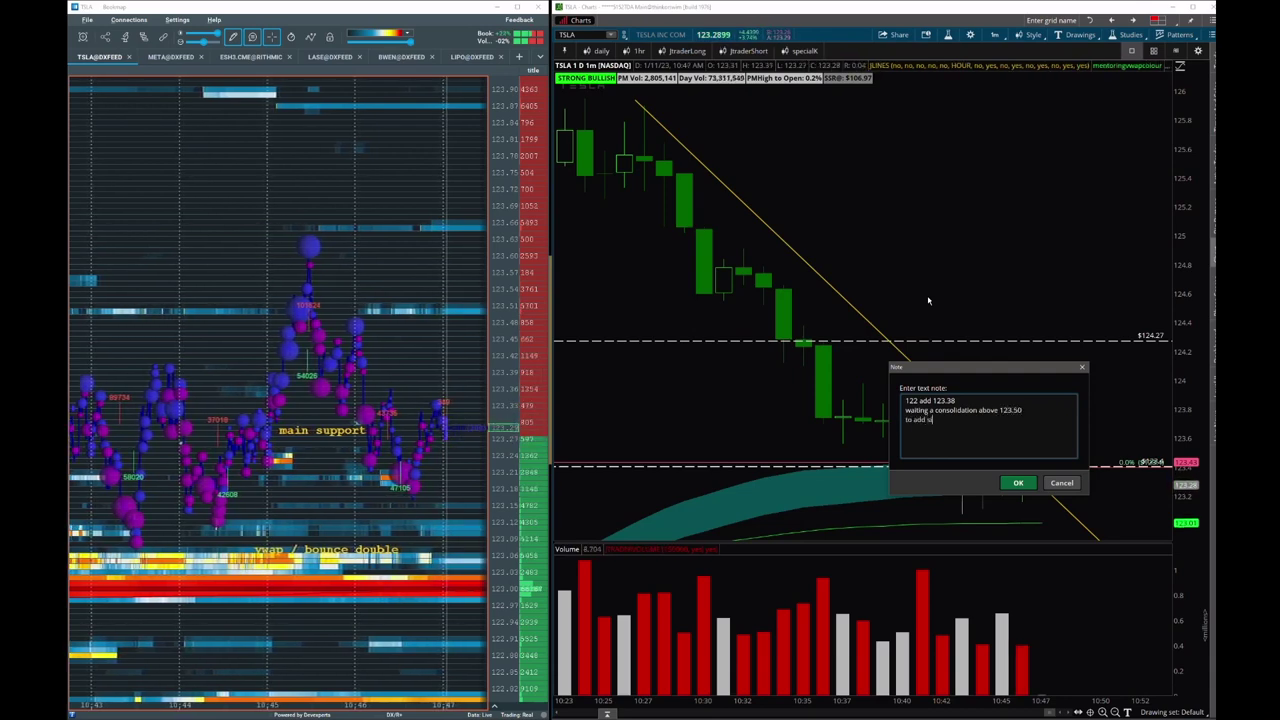
text(itm 122.90)
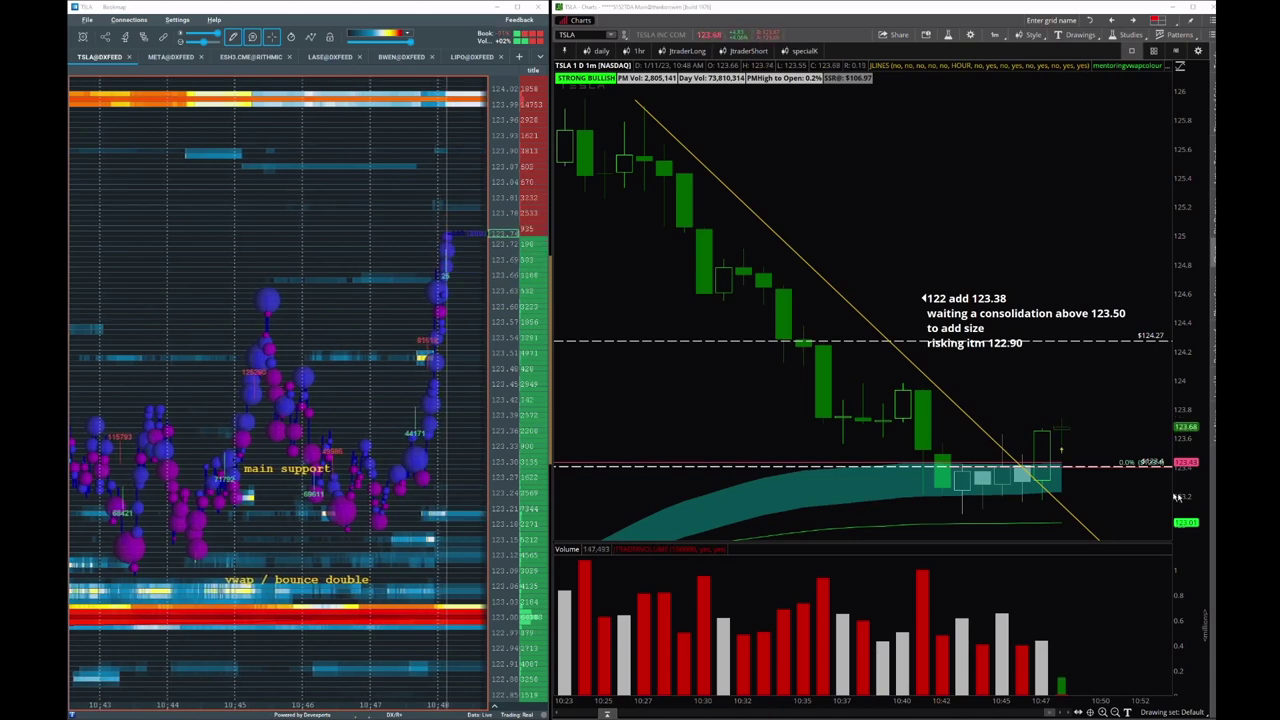
Draw a falling trend line above and a rising trend line below the 9:30–10:00 consolidation on the TSLA chart
drag(1027, 467, 1178, 458)
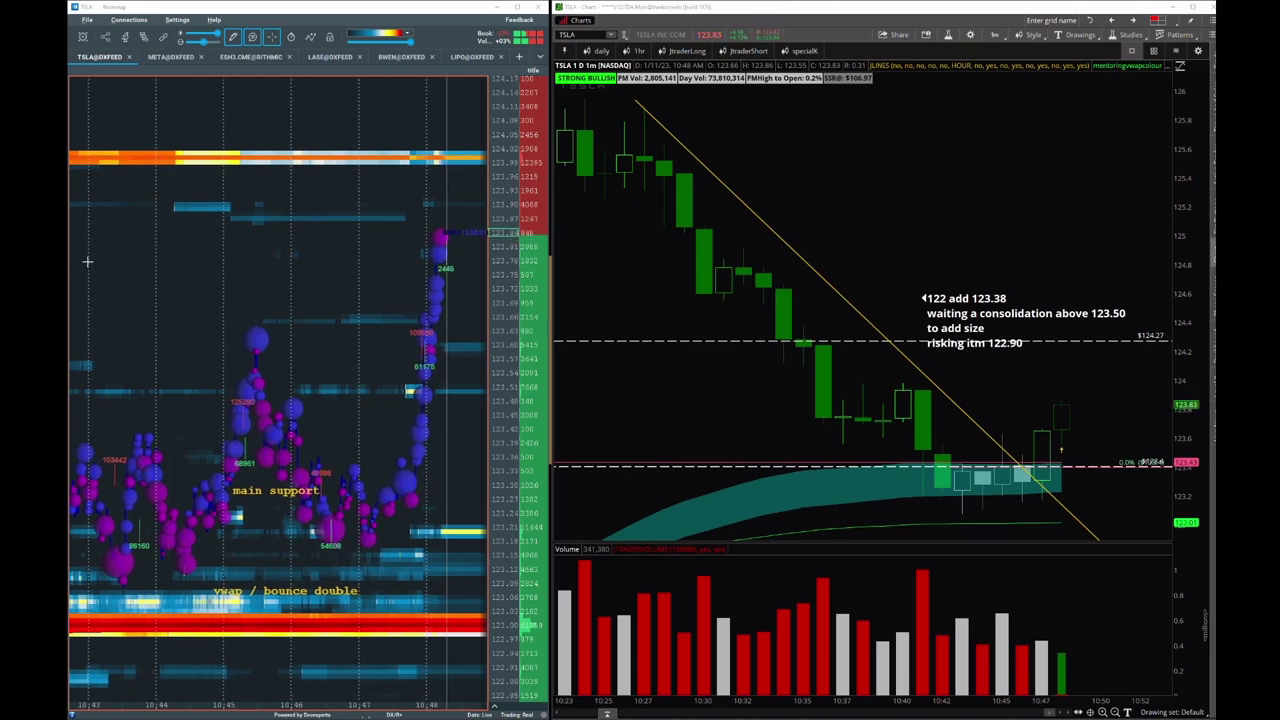
scroll(329, 294, up, 3)
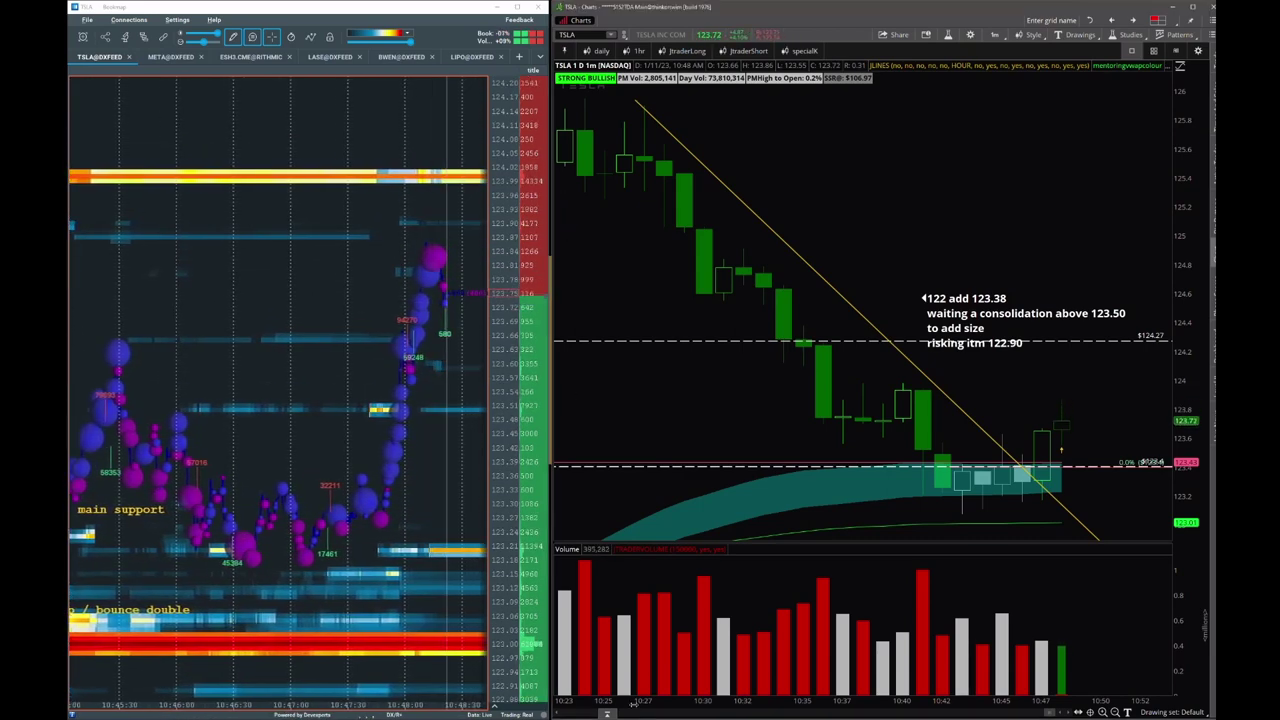
scroll(913, 690, down, 5)
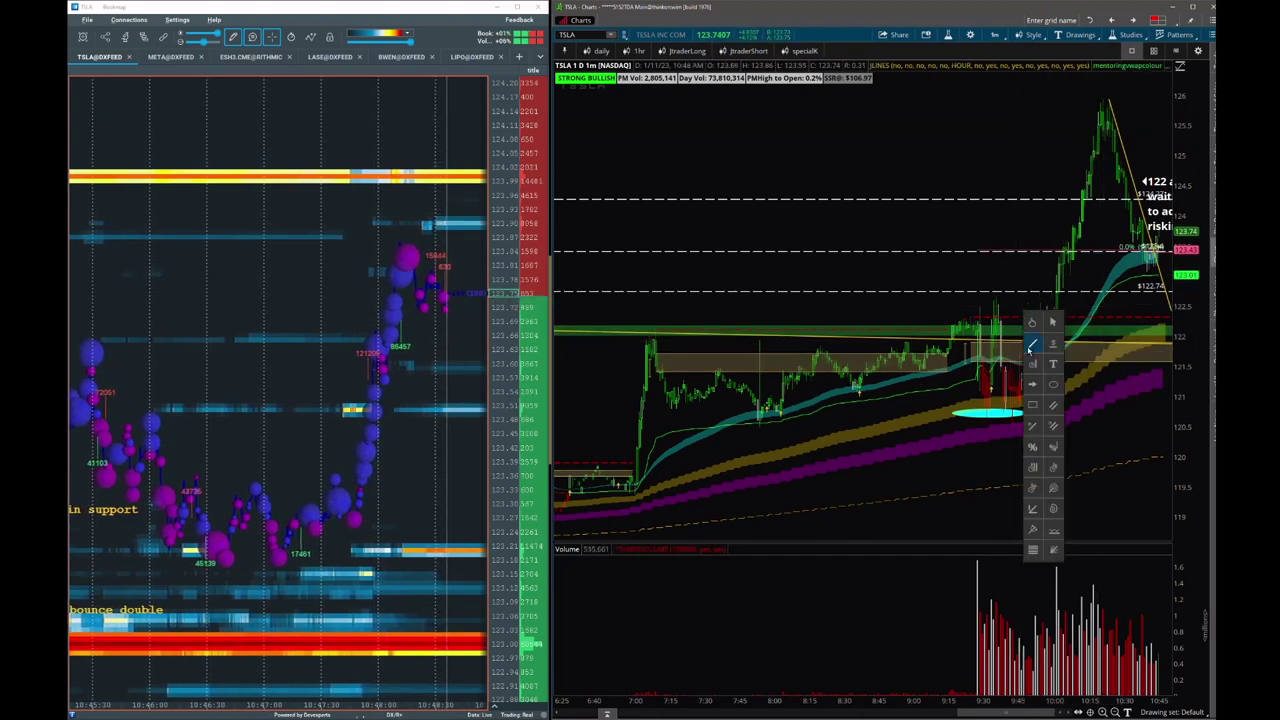
drag(986, 287, 1074, 311)
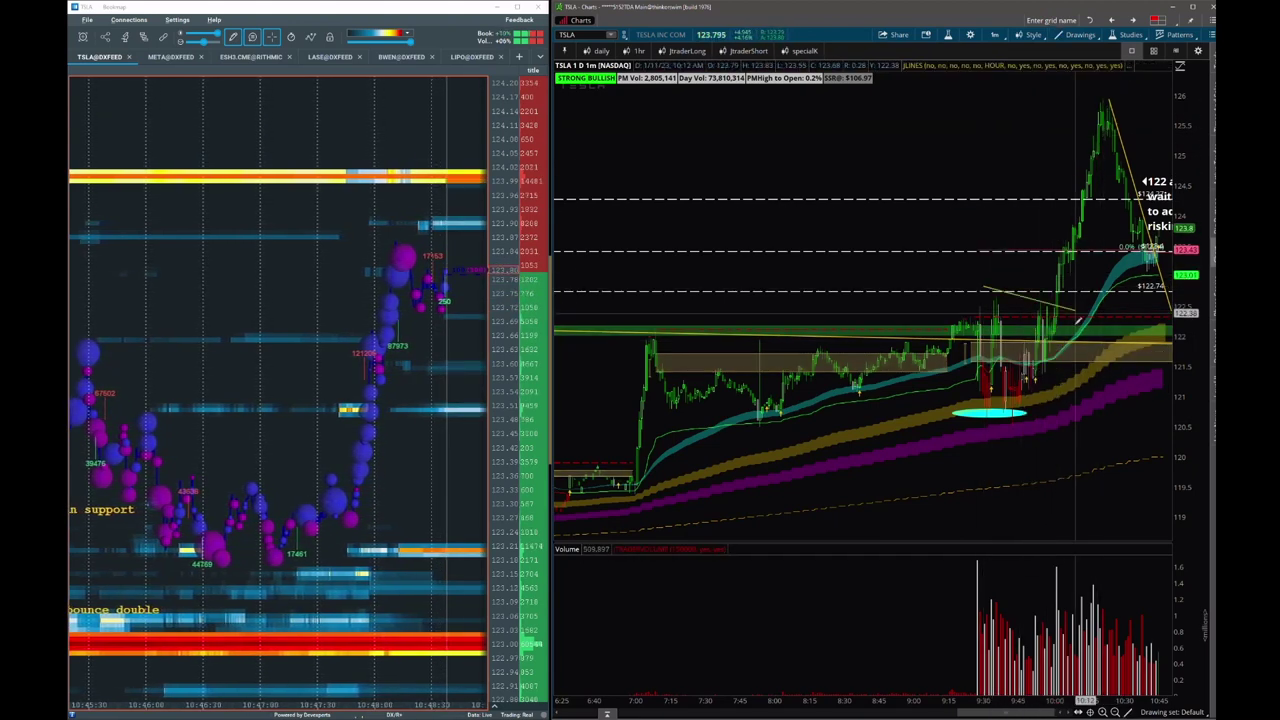
drag(978, 432, 1092, 393)
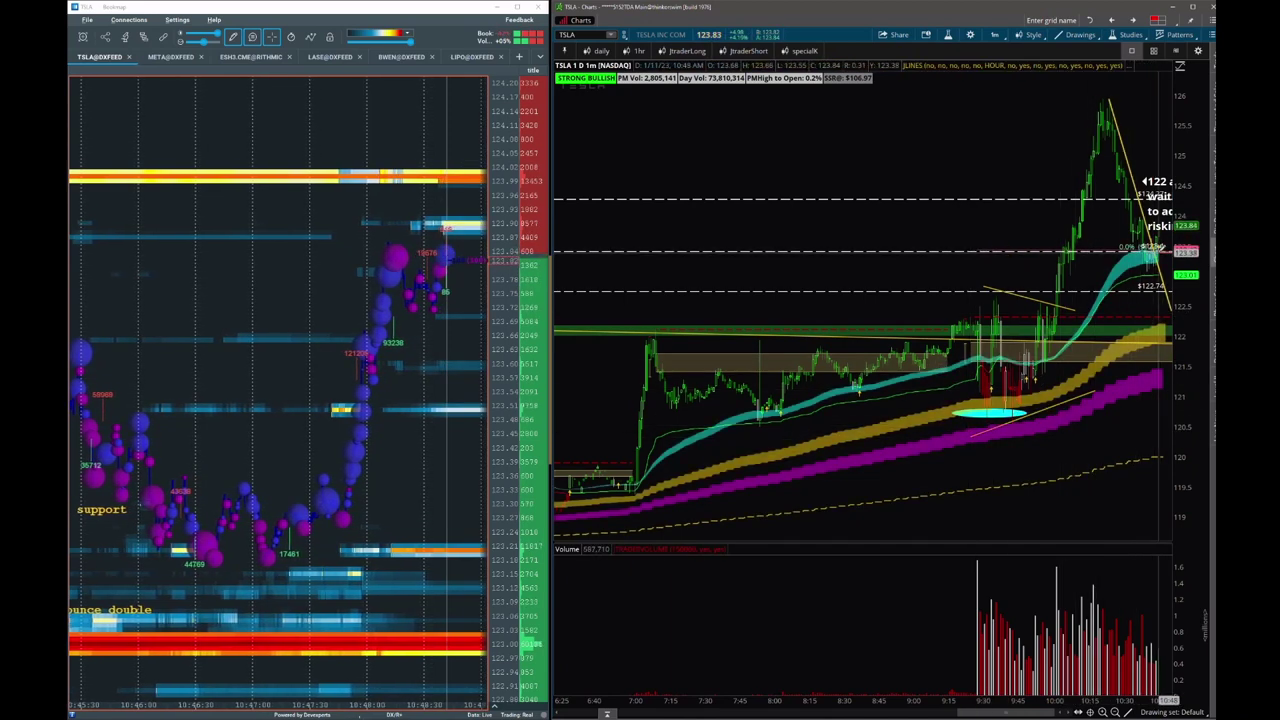
Sketch a zigzag path dipping to about 123.3 and rising past 124.27, and mark the support along the 123.4 level
scroll(983, 388, up, 5)
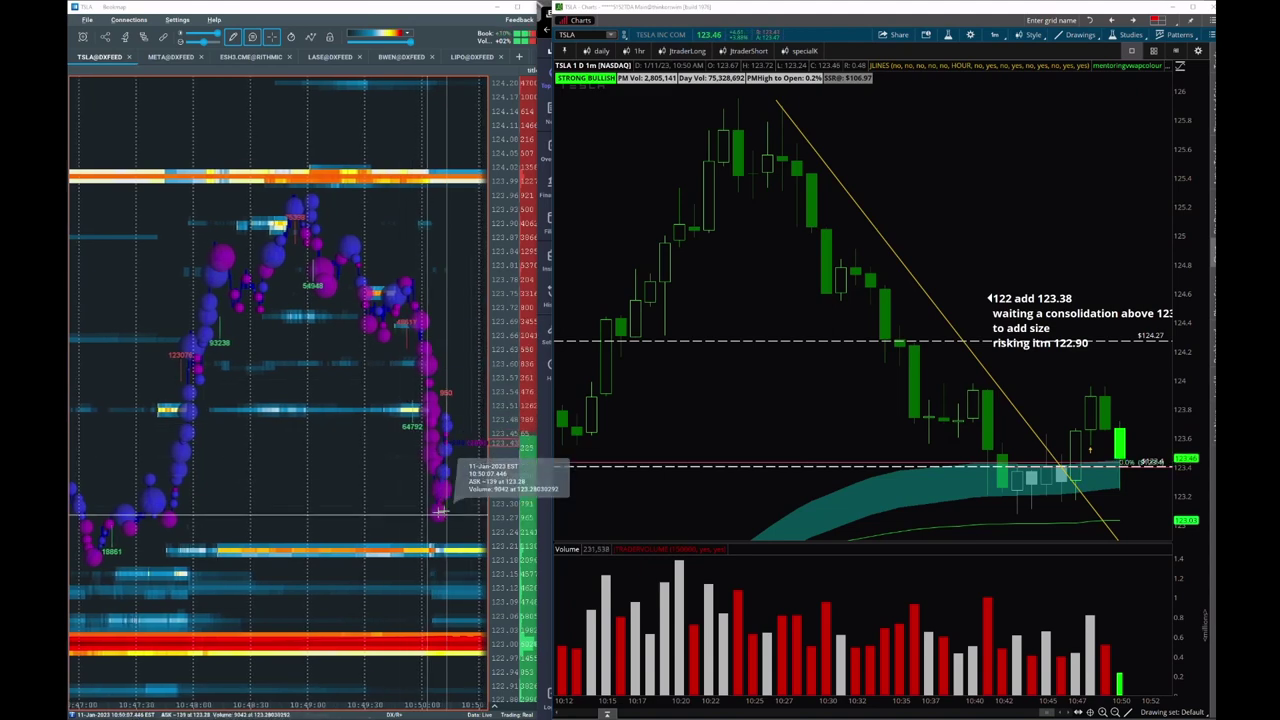
scroll(440, 490, up, 2)
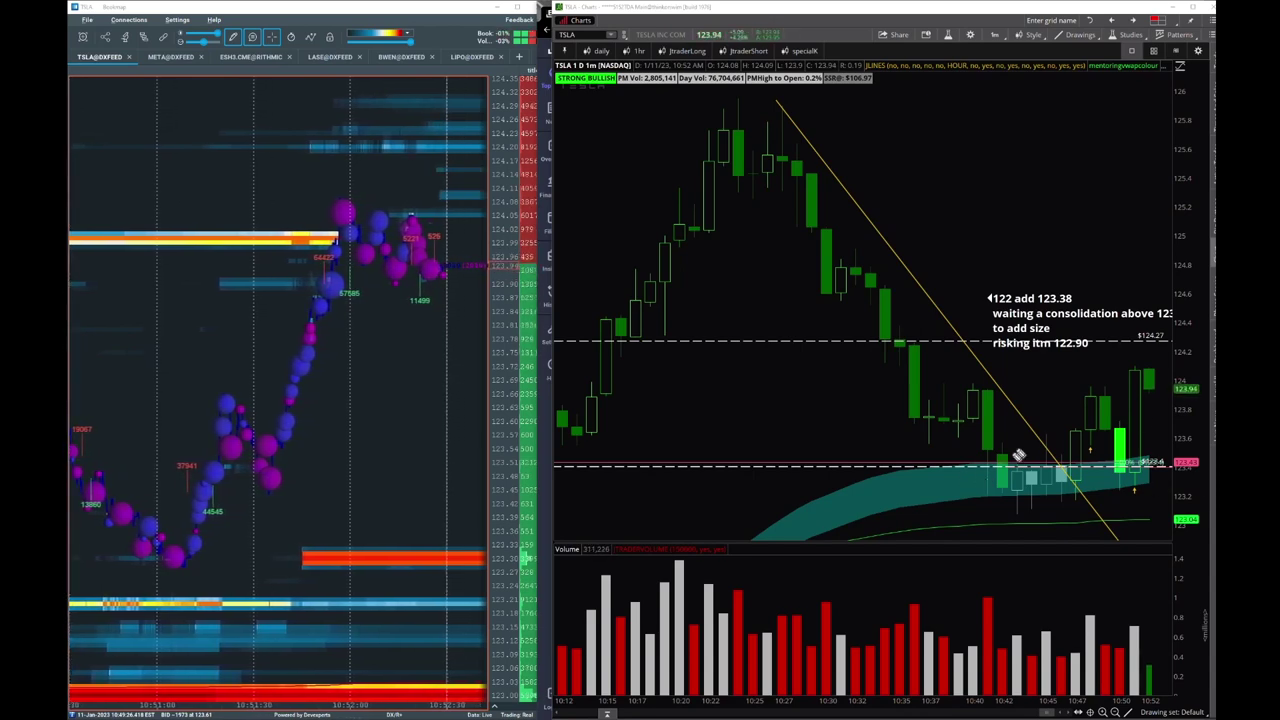
mouse_move(1033, 420)
mouse_down()
mouse_move(1145, 392)
mouse_move(1185, 308)
mouse_up()
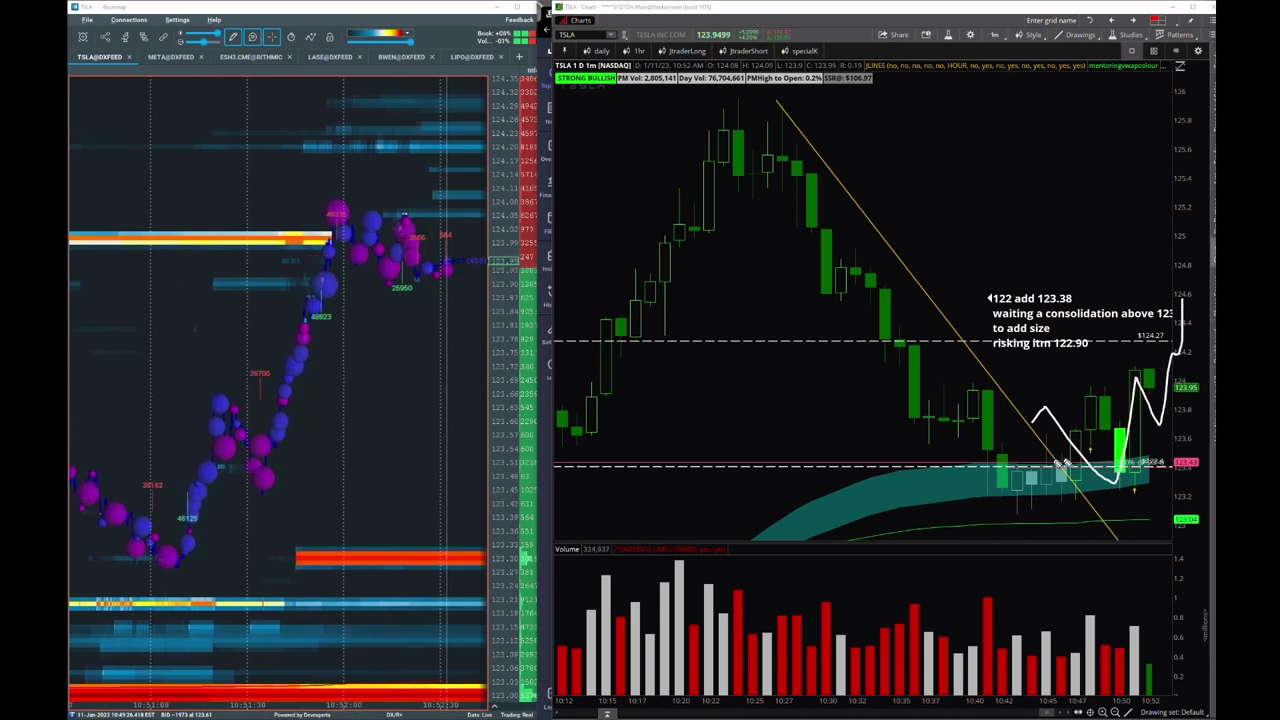
mouse_move(1064, 464)
mouse_down()
mouse_move(1010, 448)
mouse_move(1184, 428)
mouse_move(1184, 470)
mouse_up()
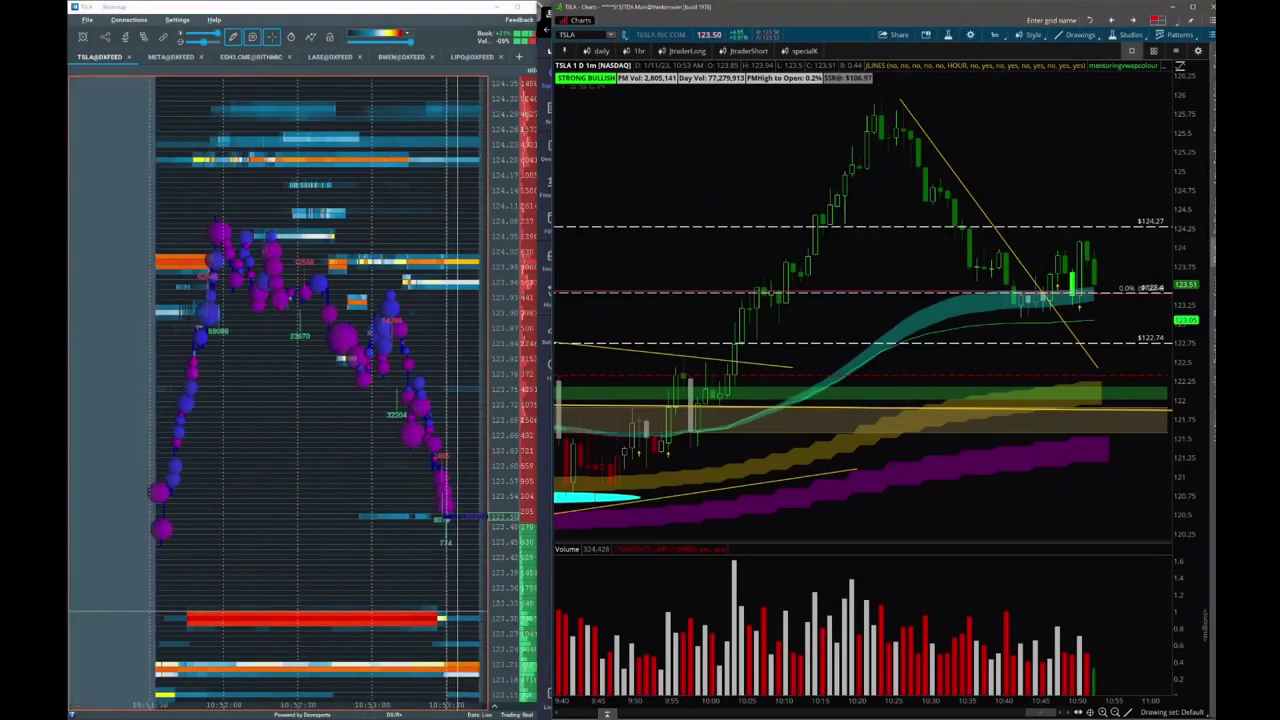
Mark horizontal levels just below the 123.00 liquidity band on the heatmap and at about 123.1 on the chart
scroll(378, 580, down, 3)
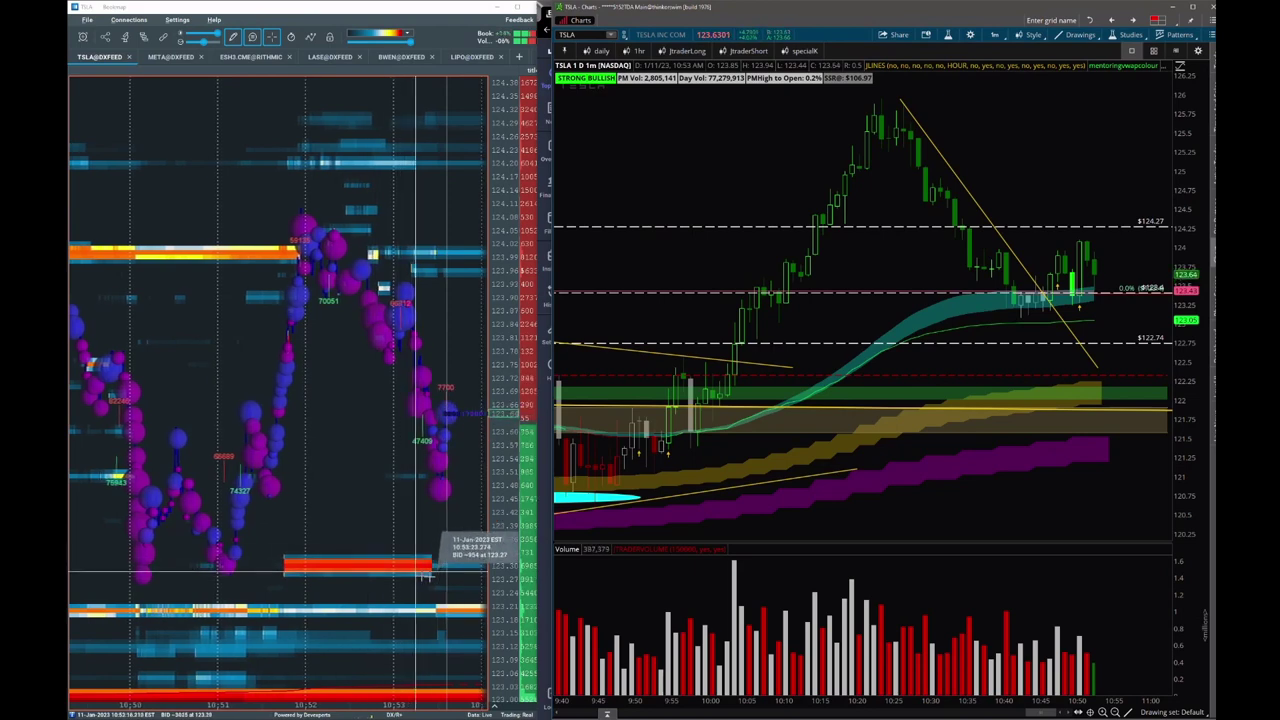
scroll(434, 578, up, 3)
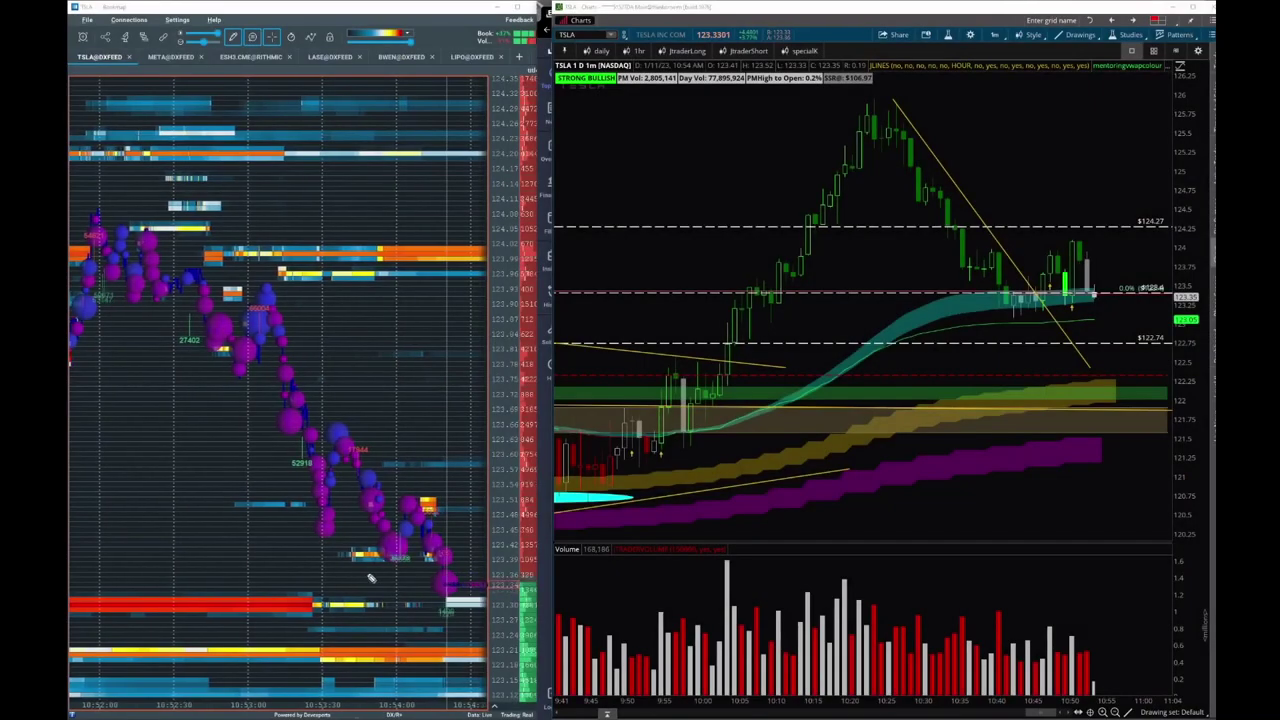
drag(363, 571, 574, 573)
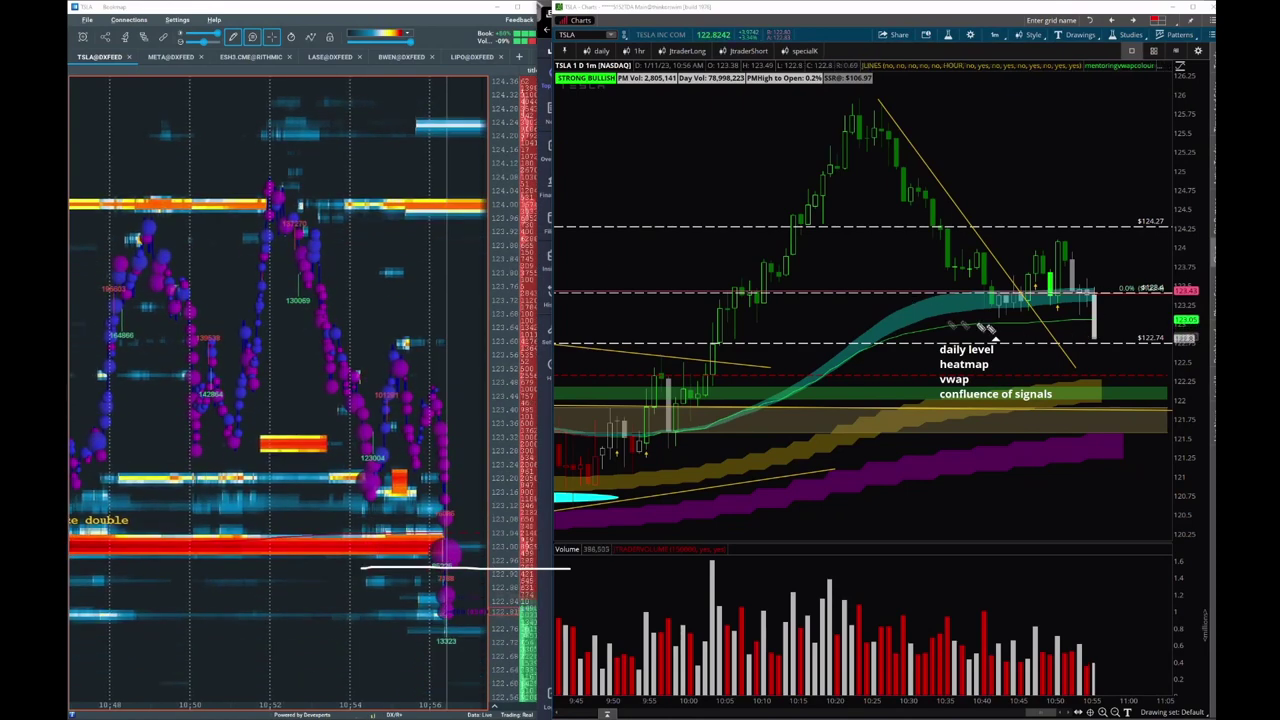
click(1096, 330)
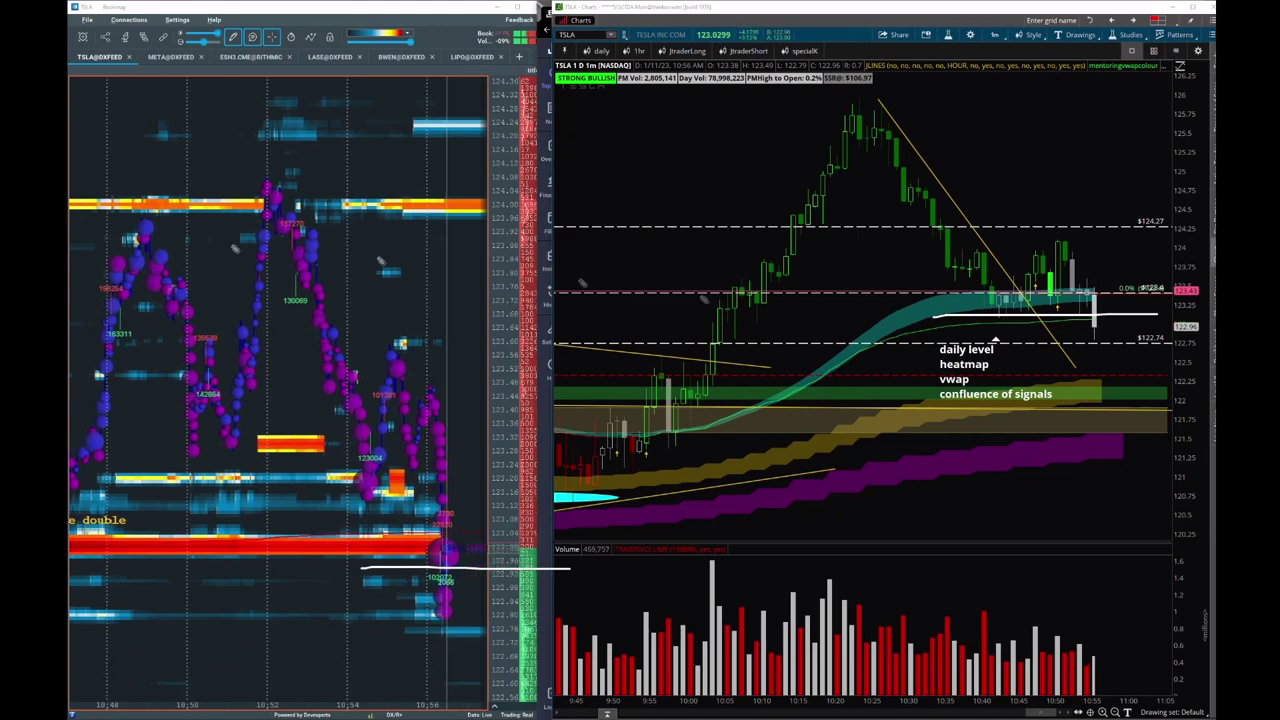
drag(1062, 234, 1140, 306)
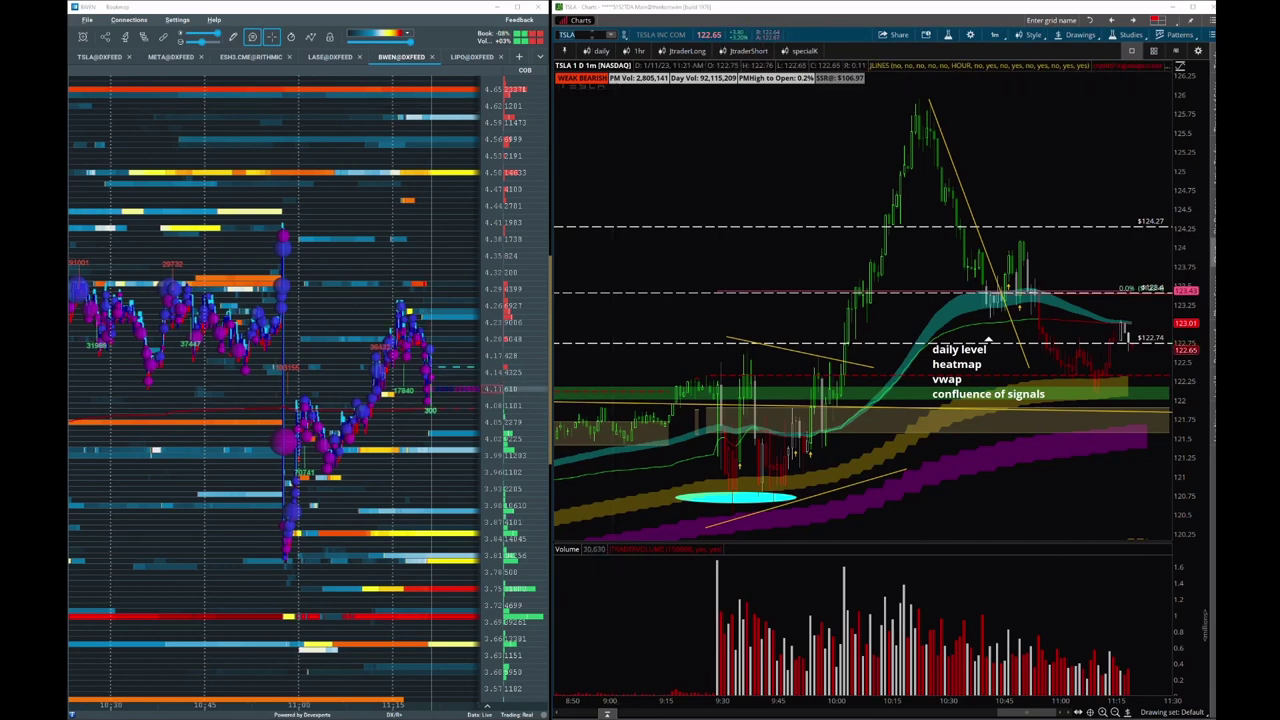
Switch the price chart to the BWEN symbol
text(BWEN)
key(Return)
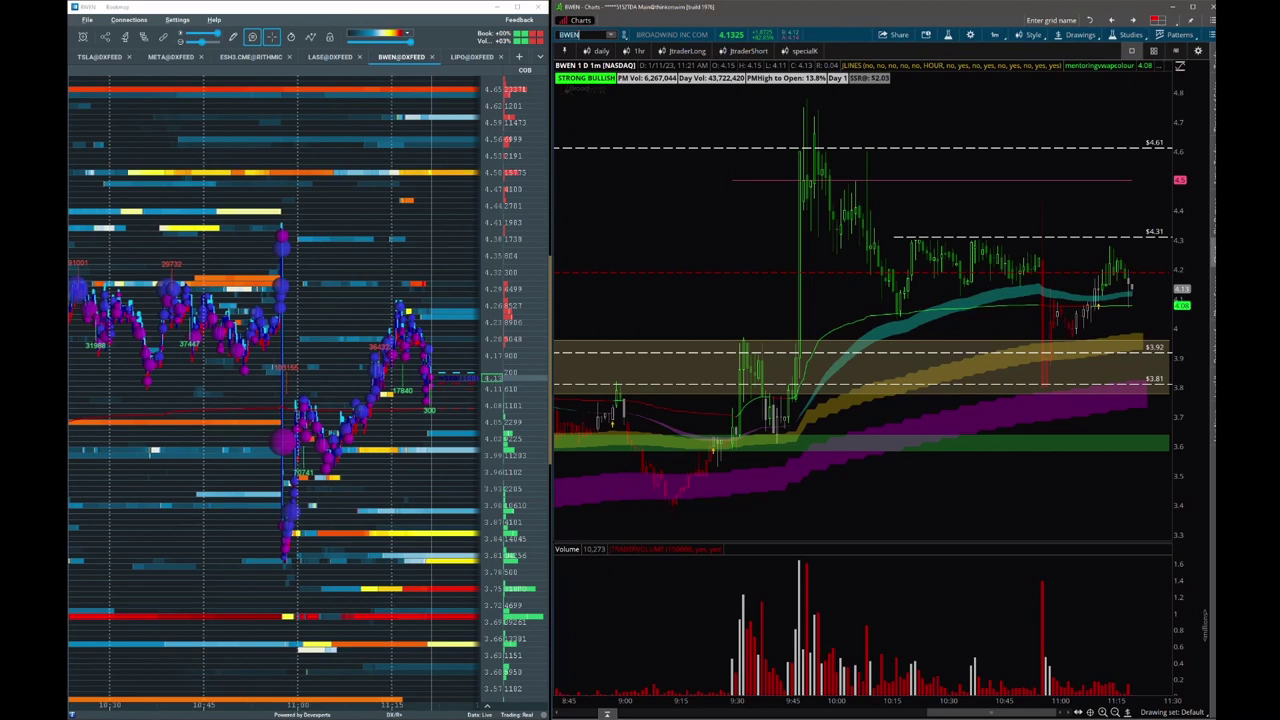
click(575, 35)
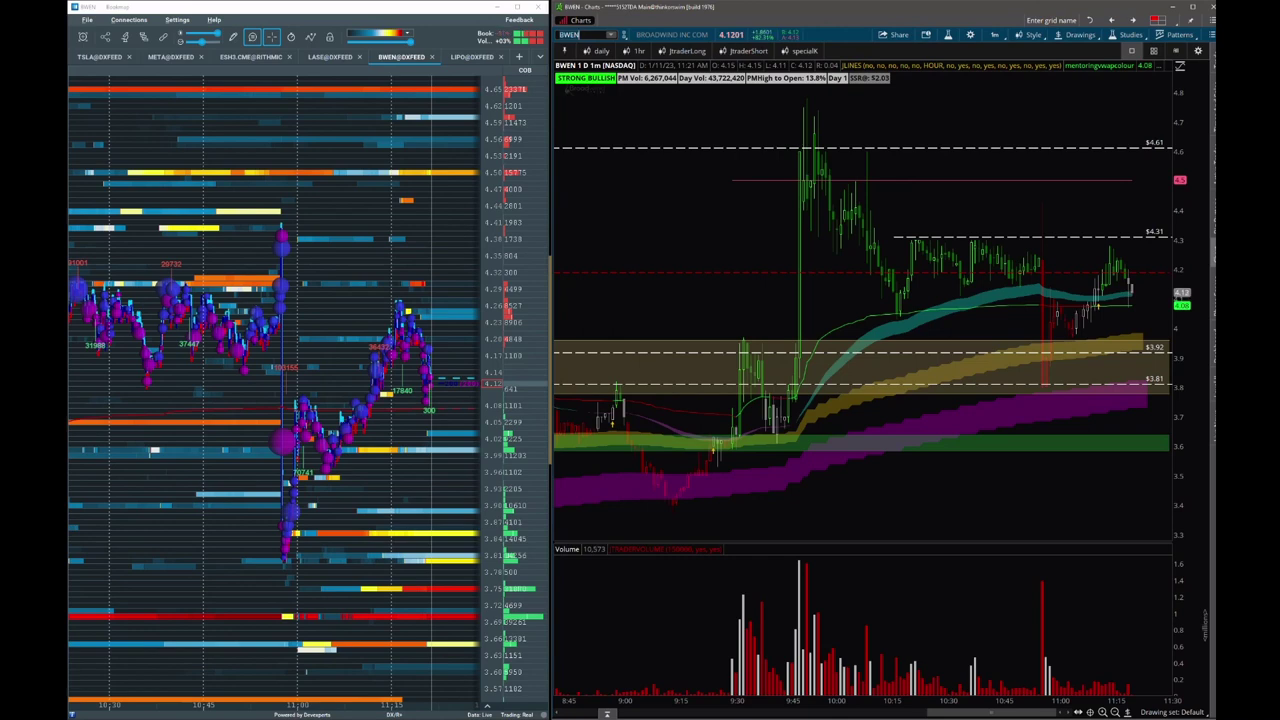